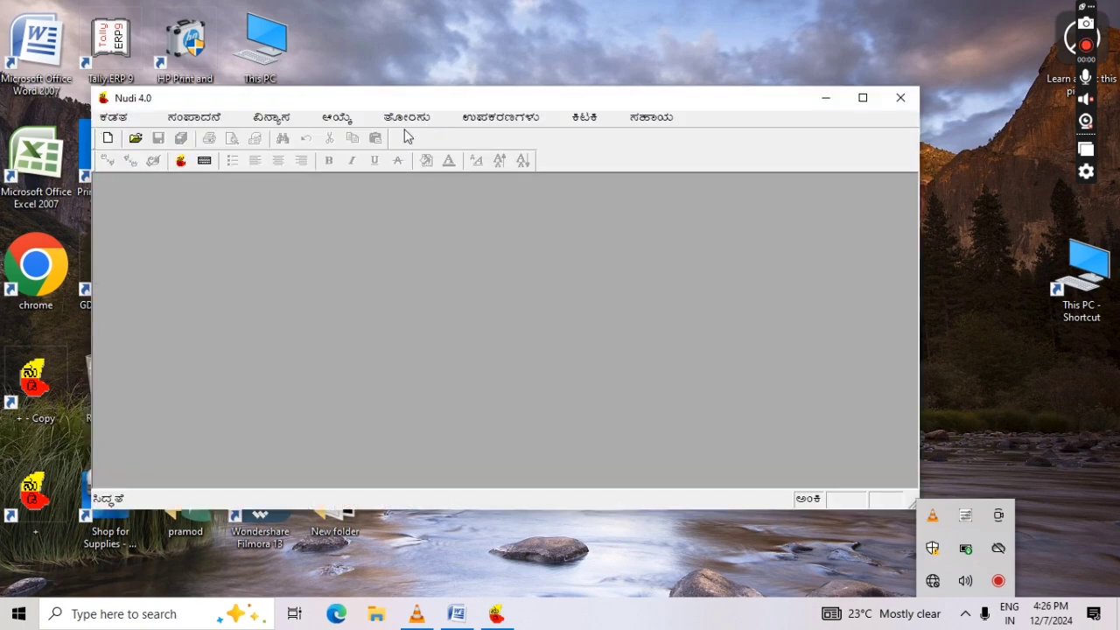
- Activate the Nudi 4.0 Kannada keyboard engine and switch to the blank document in Microsoft Word
{"action": "left_click", "coordinate": [176, 162]}
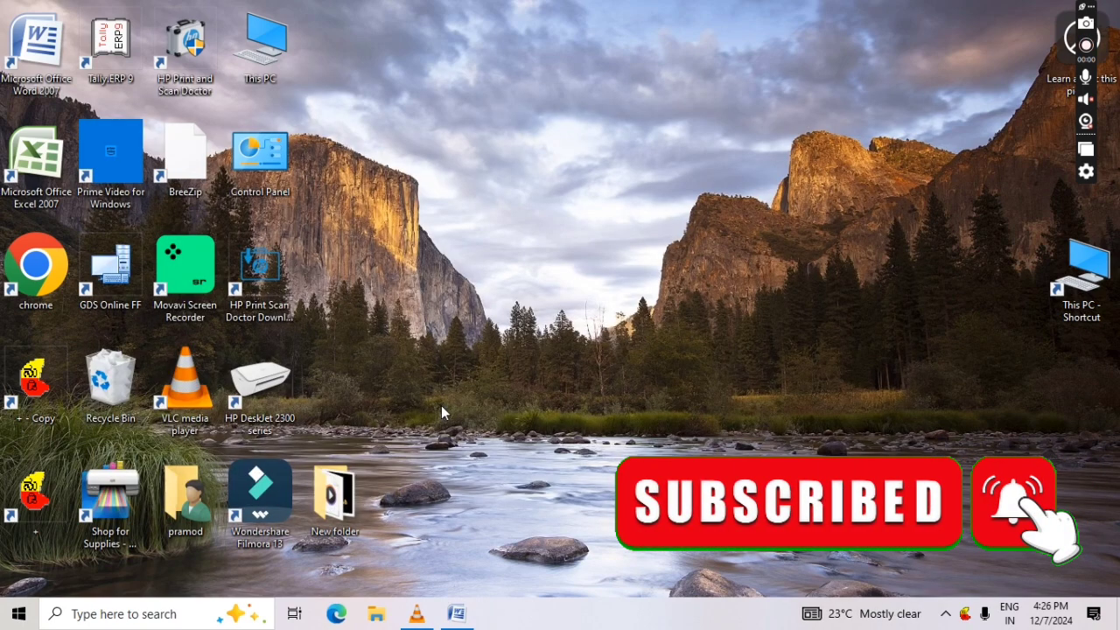
{"action": "left_click", "coordinate": [457, 615]}
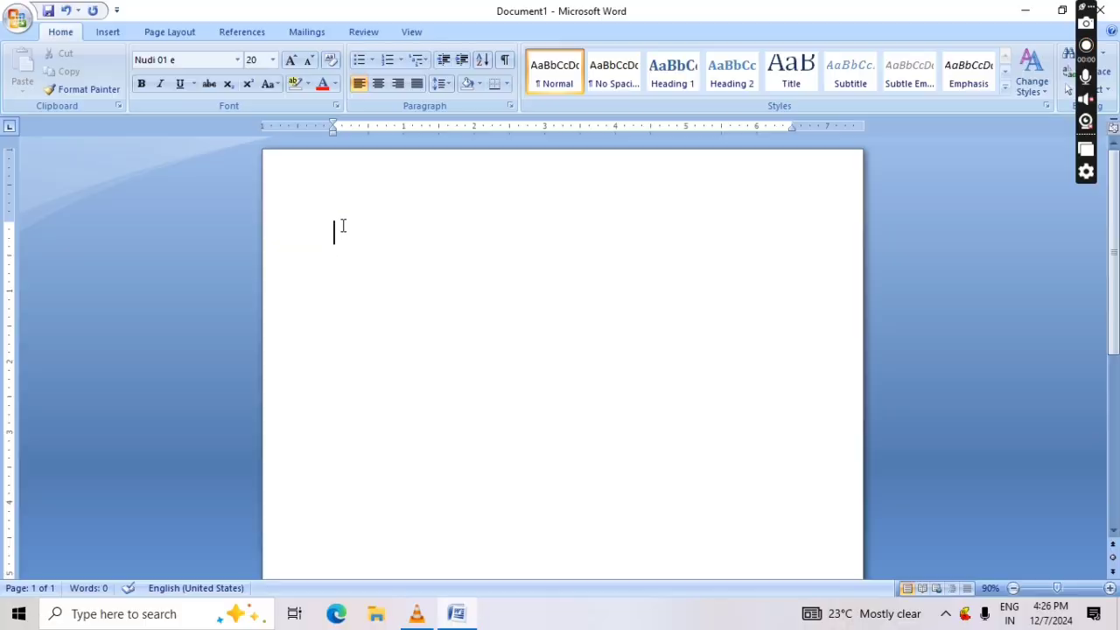
- Write the Kannada vowels ಅ ಆ ಇ ಈ, leave an empty line, and add ಉ ಊ ಋ ಎ ಐ ಒ ಓ ಔ ಅಂ ಅಃ
{"action": "type", "text": "a a i I"}
{"action": "key", "text": "Return"}
{"action": "key", "text": "Return"}
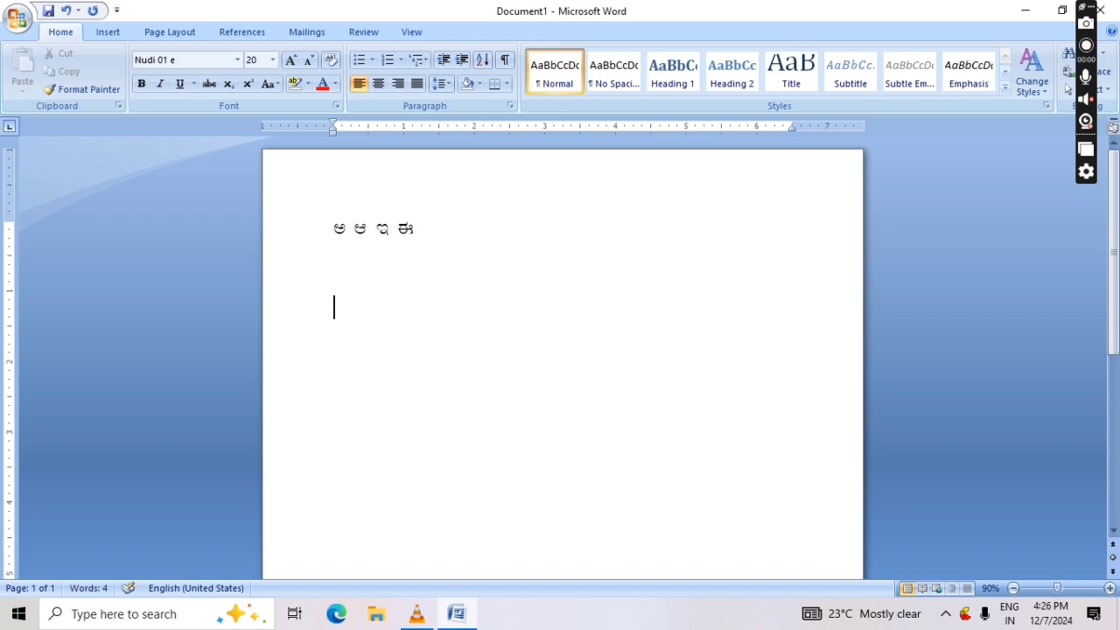
{"action": "type", "text": "u U "}
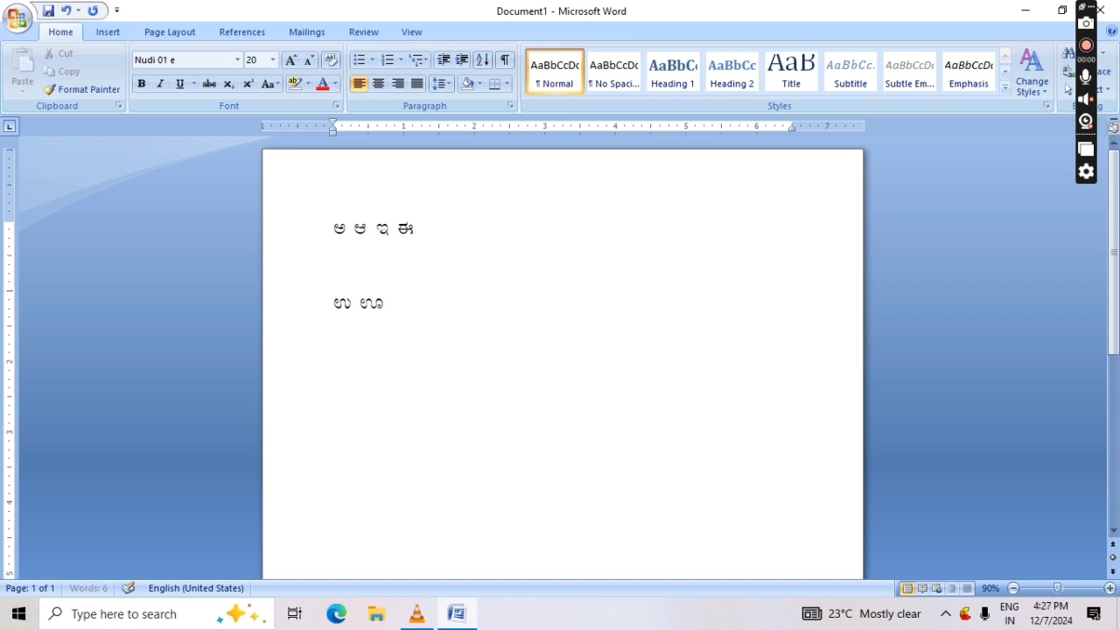
{"action": "type", "text": "R e Y o O "}
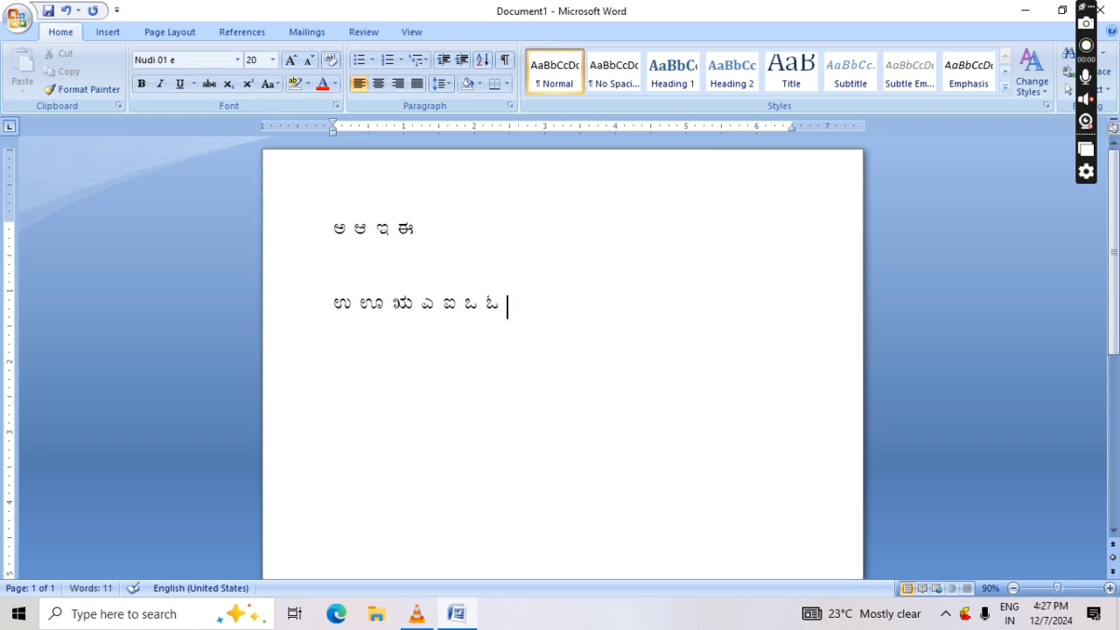
{"action": "type", "text": "W aM aH"}
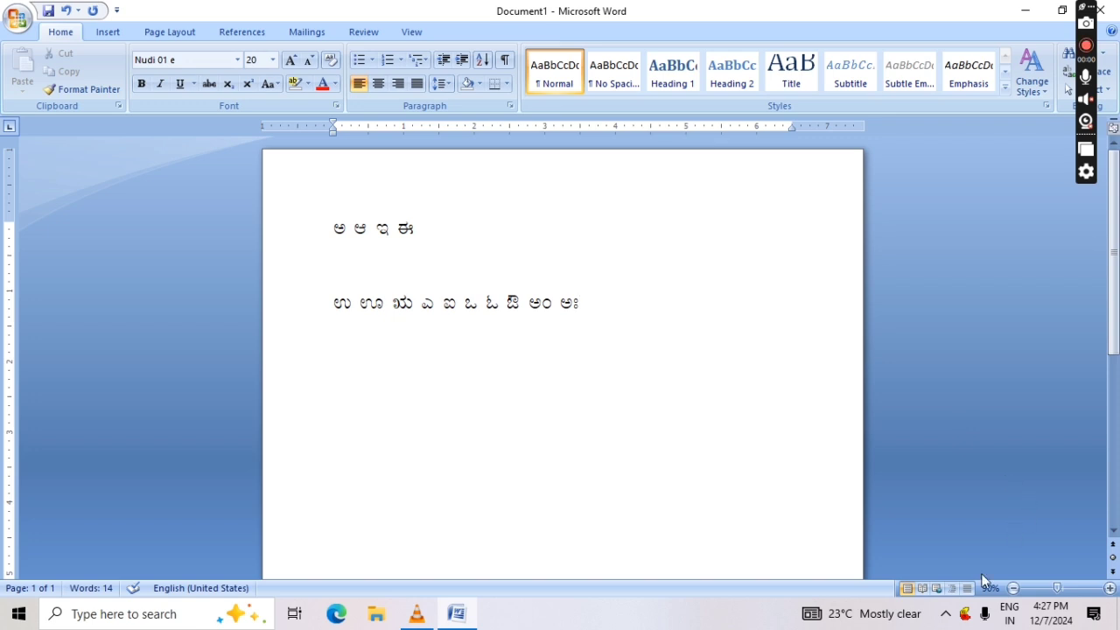
- Exit the Nudi keyboard engine running in the background to return to English input
{"action": "left_click", "coordinate": [966, 611]}
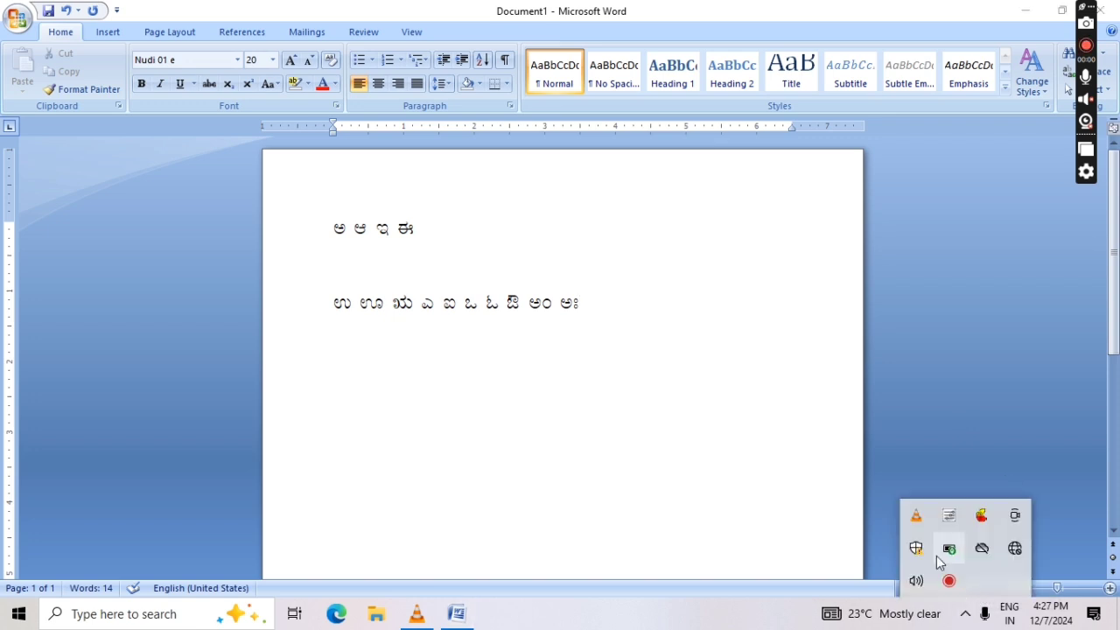
{"action": "right_click", "coordinate": [977, 519]}
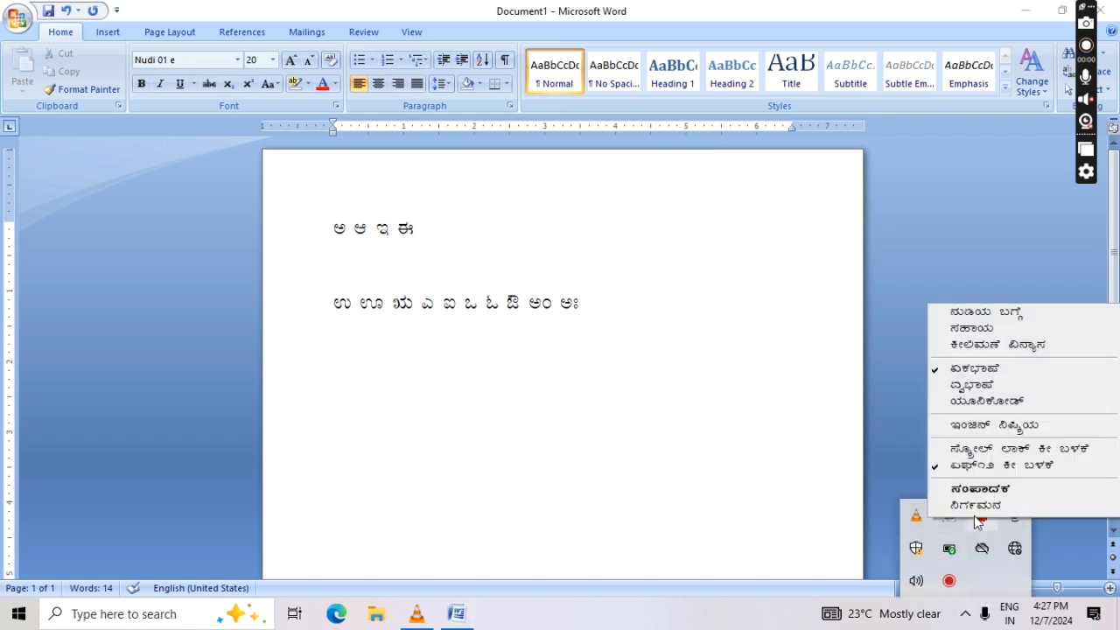
{"action": "left_click", "coordinate": [976, 506]}
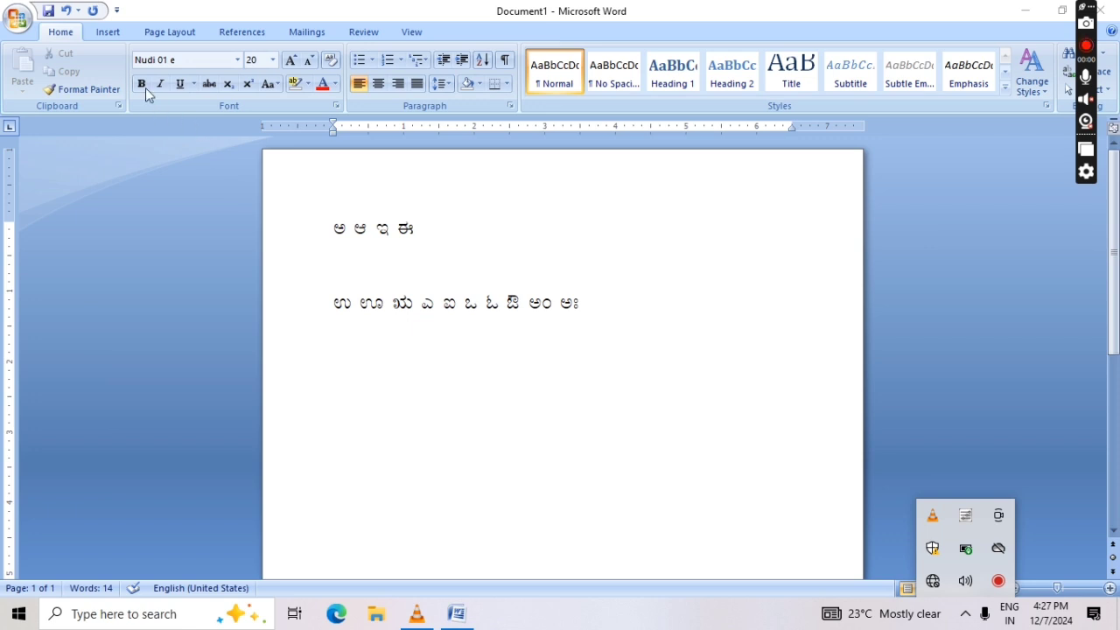
- On a new line under the first vowel row, use Cambria (Headings) to enter the key letters a and A
{"action": "left_click", "coordinate": [236, 63]}
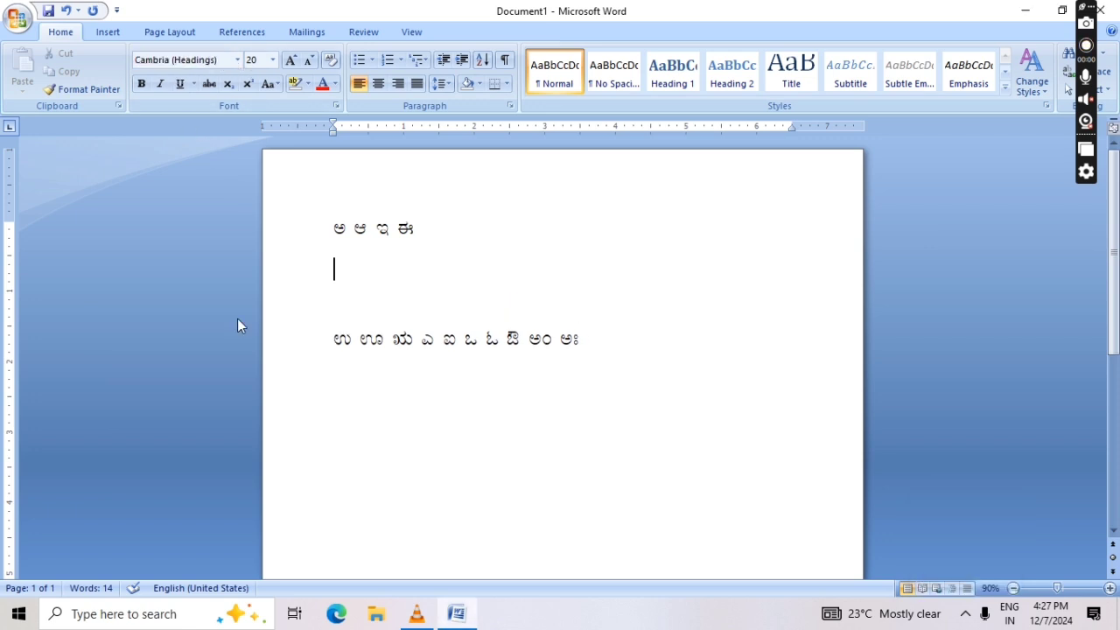
{"action": "type", "text": "a"}
{"action": "key", "text": "BackSpace"}
{"action": "key", "text": "BackSpace"}
{"action": "type", "text": "a A"}
{"action": "key", "text": "Left"}
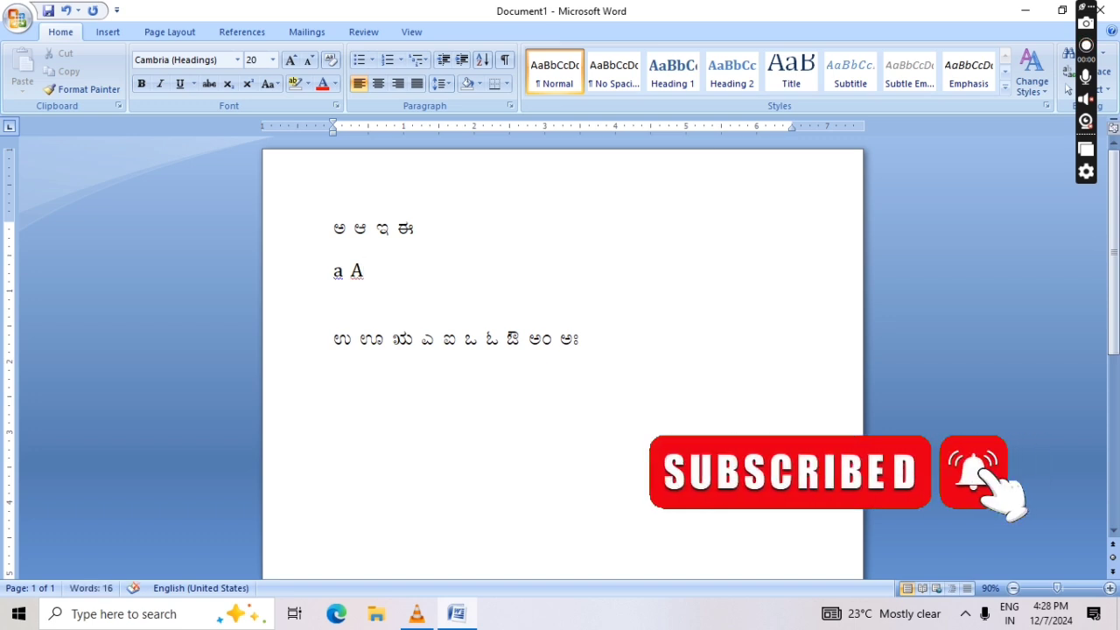
- Add the key letters i and I beneath ಇ and ಈ, aligned with the vowels above
{"action": "type", "text": "i"}
{"action": "key", "text": "Left"}
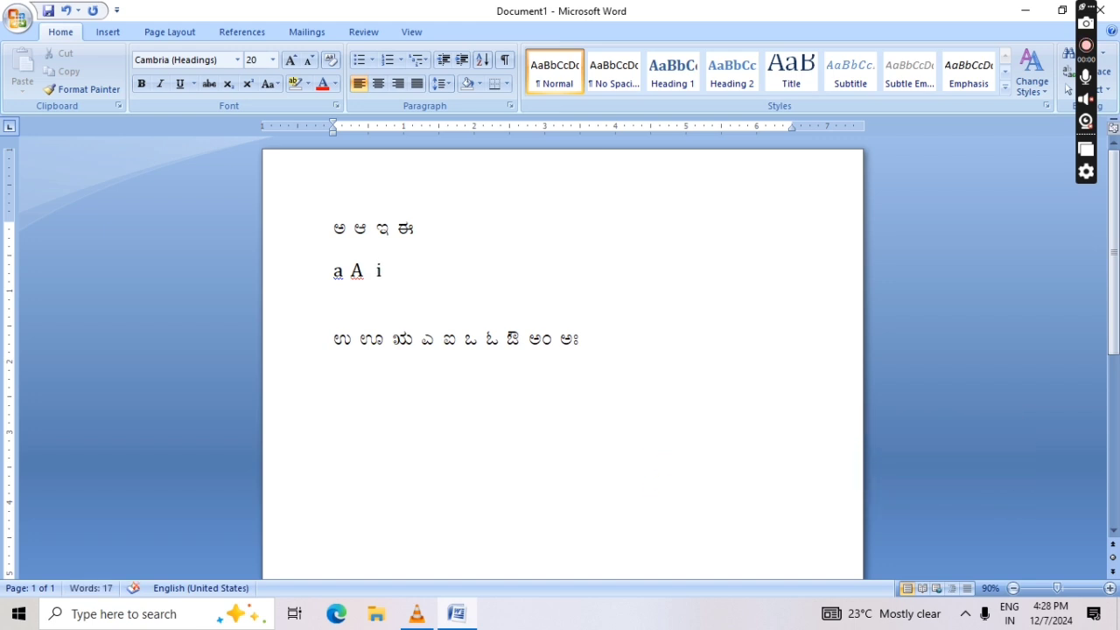
{"action": "key", "text": "shift+Right"}
{"action": "type", "text": "I"}
{"action": "key", "text": "shift+Left"}
{"action": "key", "text": "BackSpace"}
{"action": "type", "text": "i I"}
{"action": "key", "text": "BackSpace"}
{"action": "type", "text": "I"}
- Start a new line under the second vowel row and set its font to Calibri (Body)
{"action": "left_click", "coordinate": [773, 333]}
{"action": "key", "text": "Return"}
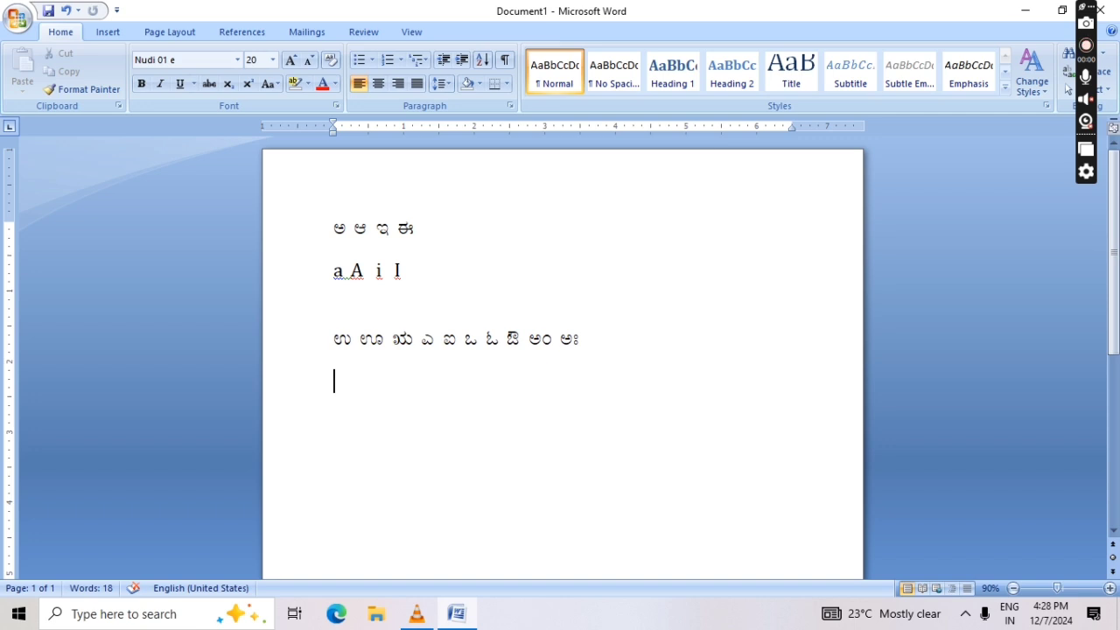
{"action": "type", "text": "u"}
{"action": "key", "text": "BackSpace"}
{"action": "left_click", "coordinate": [238, 59]}
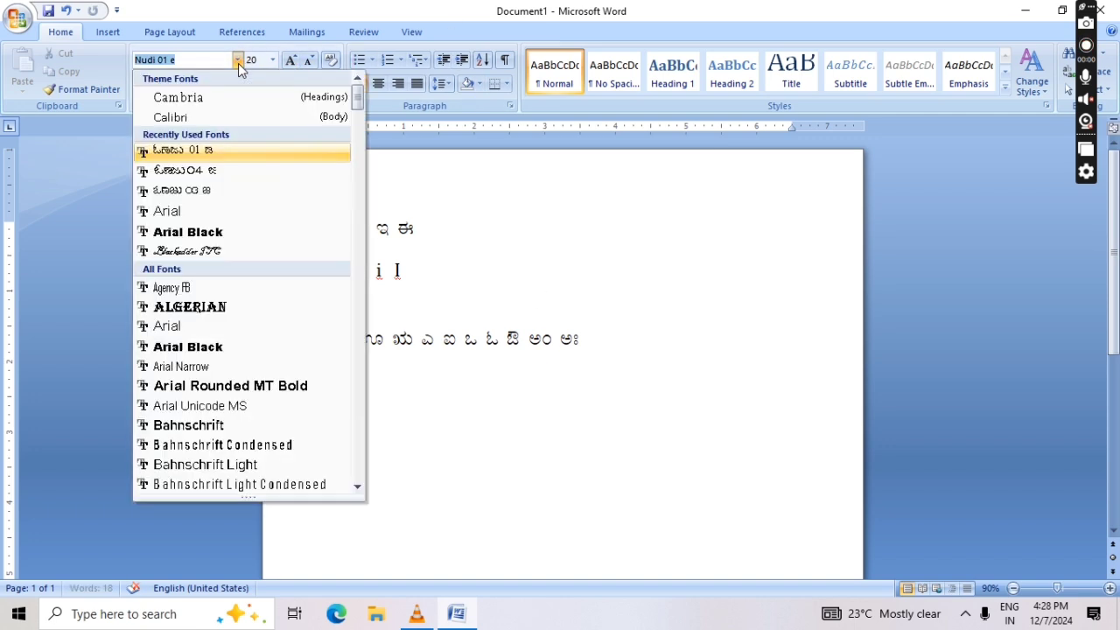
{"action": "left_click", "coordinate": [211, 115]}
- Enter the key letters u and U beneath ಉ and ಊ, spaced to match the vowels
{"action": "type", "text": "u"}
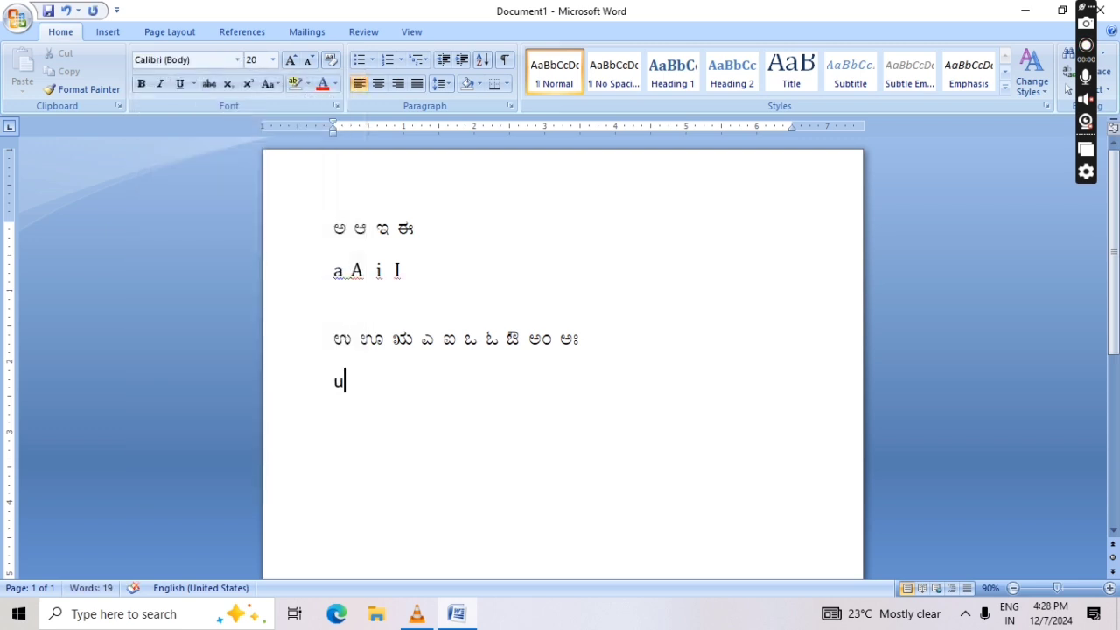
{"action": "key", "text": "BackSpace"}
{"action": "type", "text": "U U"}
{"action": "key", "text": "Left"}
{"action": "key", "text": "BackSpace"}
{"action": "key", "text": "BackSpace"}
{"action": "type", "text": "u"}
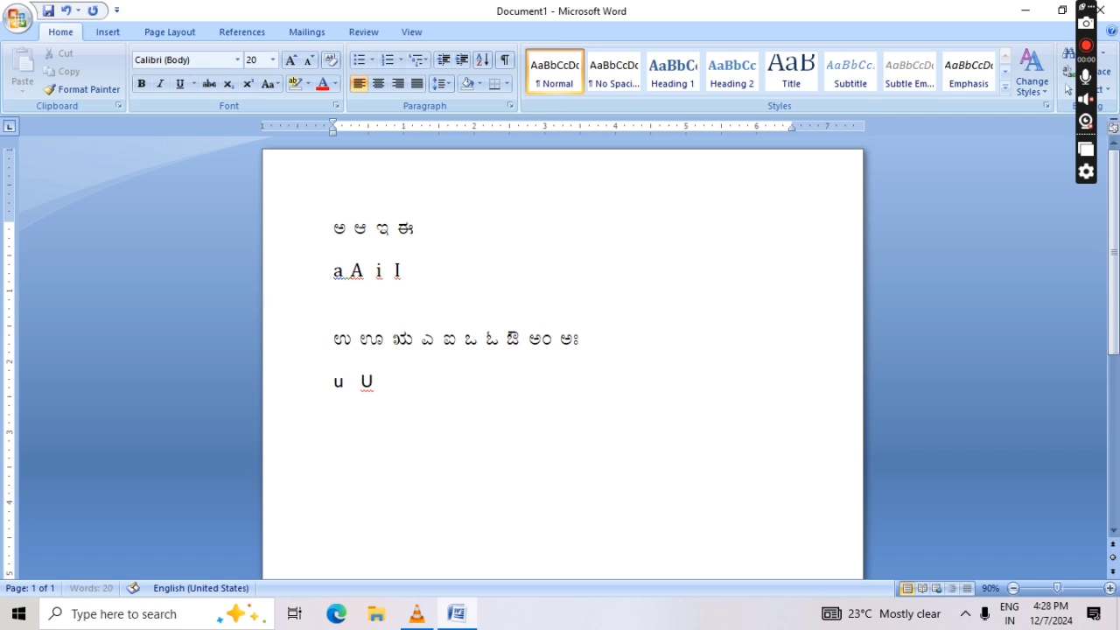
- Complete the key row with R, e, Y, o, O, V, aM and aH beneath the remaining vowels
{"action": "key", "text": "Right"}
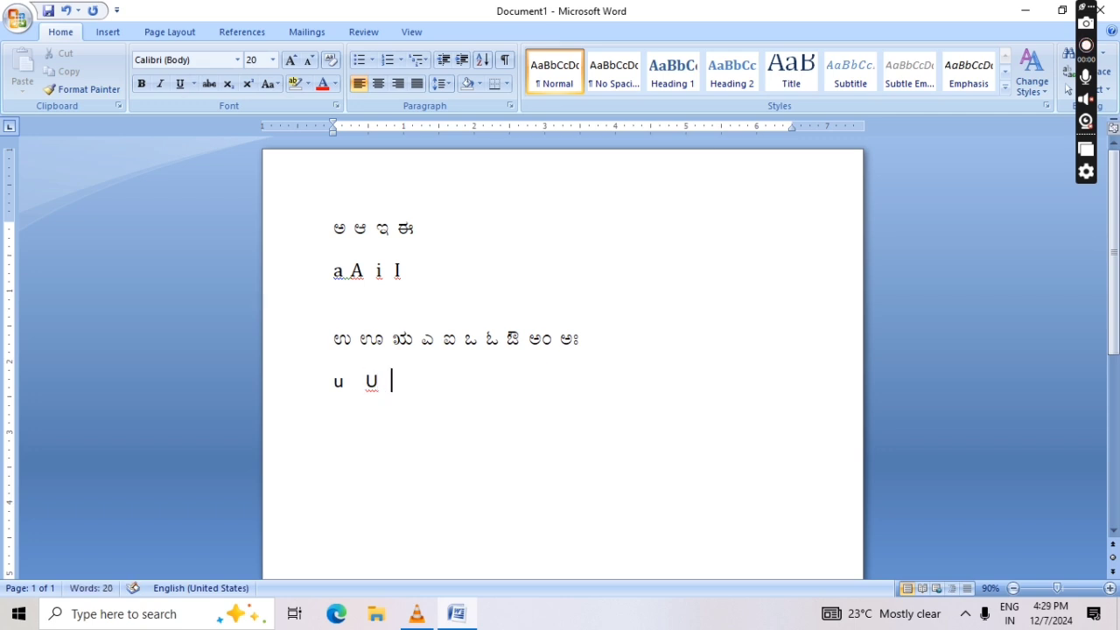
{"action": "type", "text": "R"}
{"action": "type", "text": "eY"}
{"action": "key", "text": "Left"}
{"action": "key", "text": "Right"}
{"action": "type", "text": "o"}
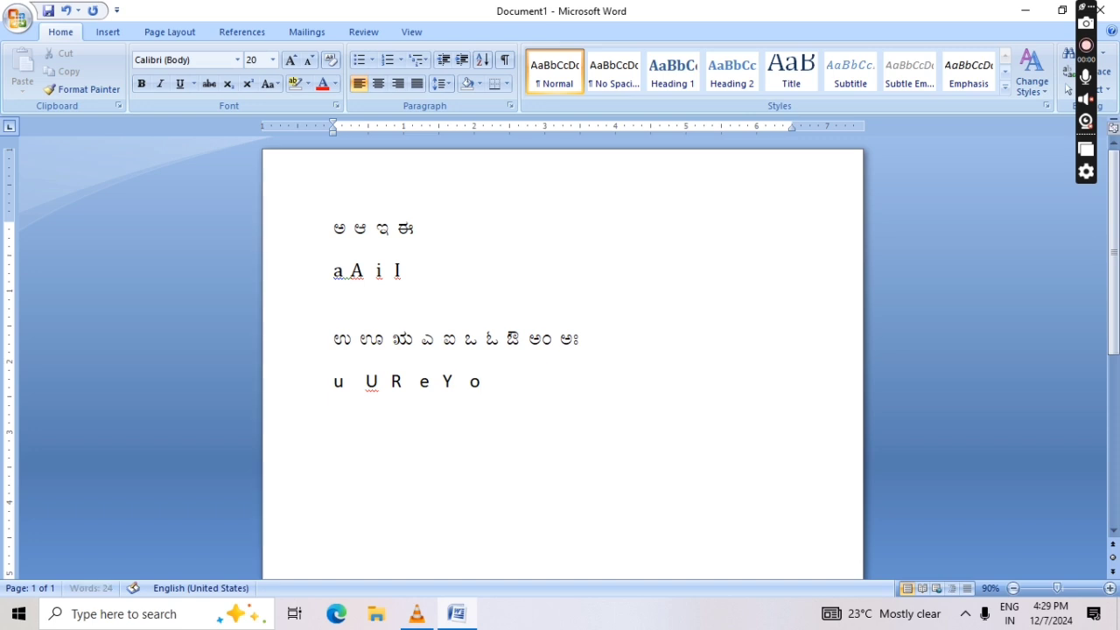
{"action": "type", "text": "  O  V"}
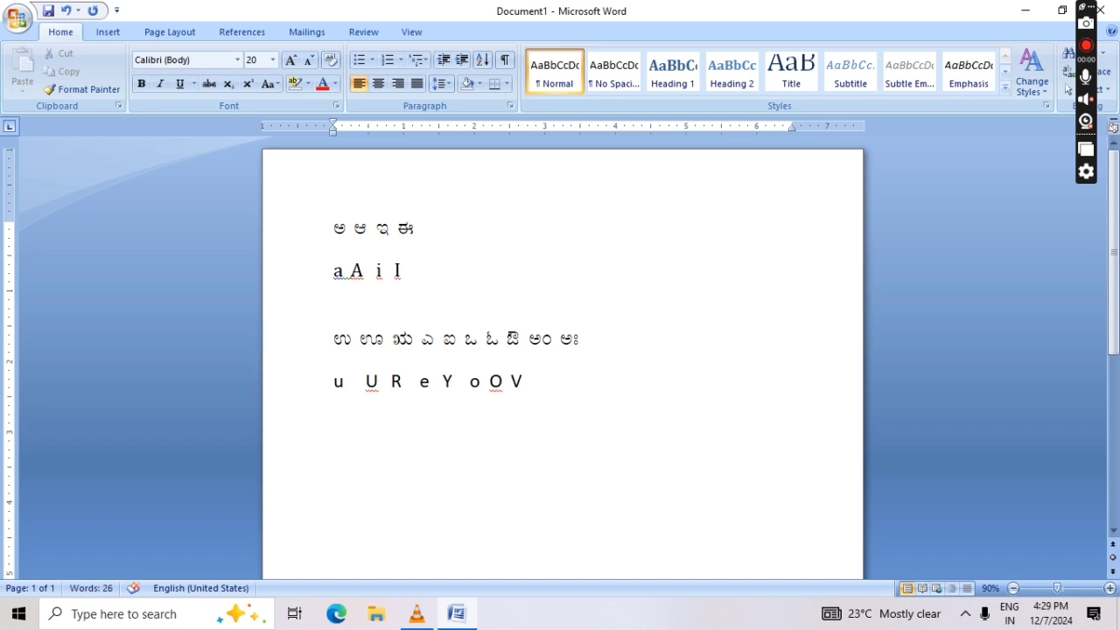
{"action": "type", "text": "   aM aH"}
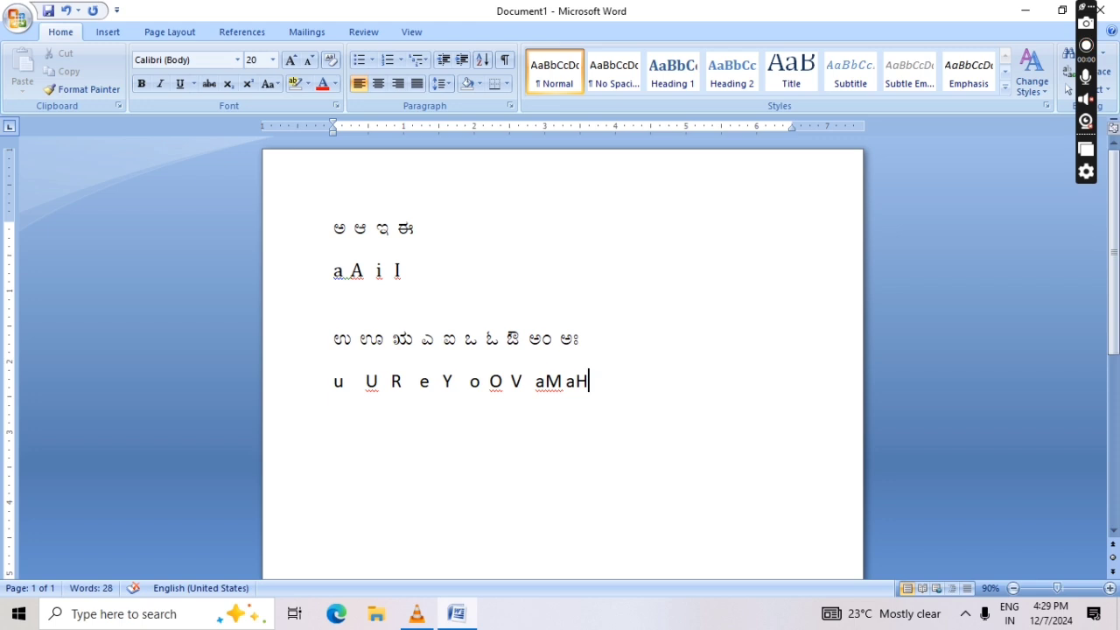
- Start a new paragraph below the key letters and set its font to Nudi 01 e
{"action": "key", "text": "Return"}
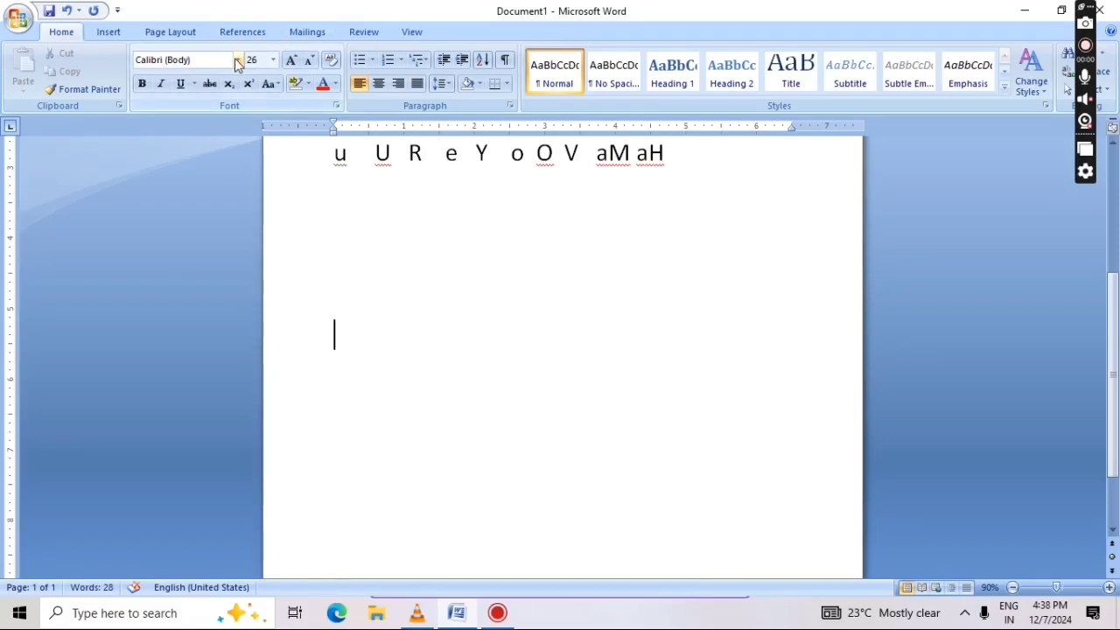
{"action": "left_click", "coordinate": [963, 614]}
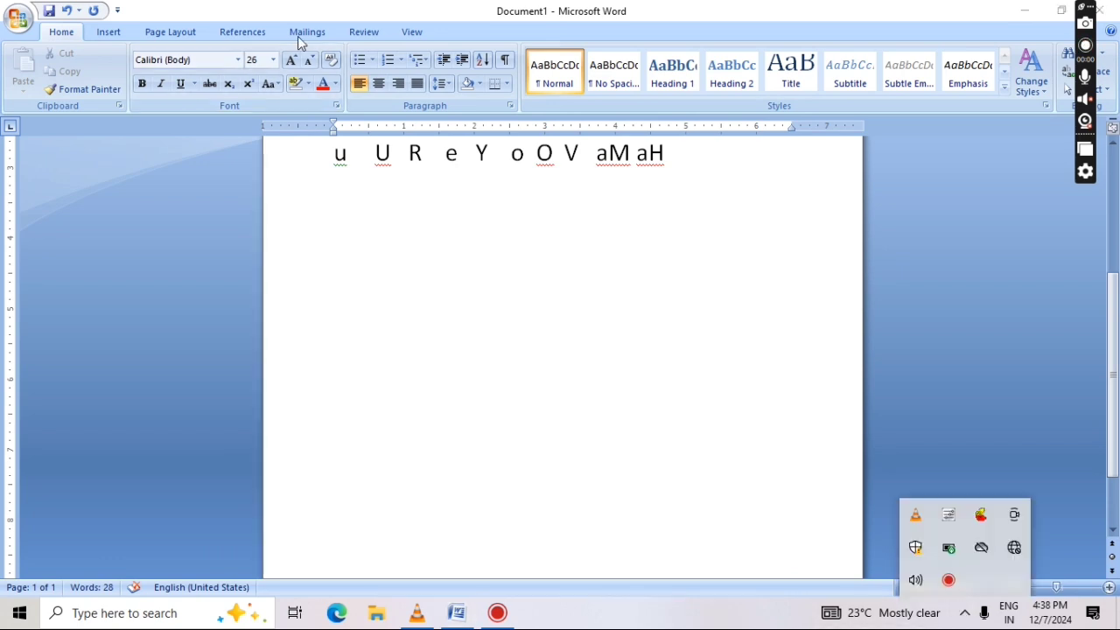
{"action": "left_click", "coordinate": [240, 57]}
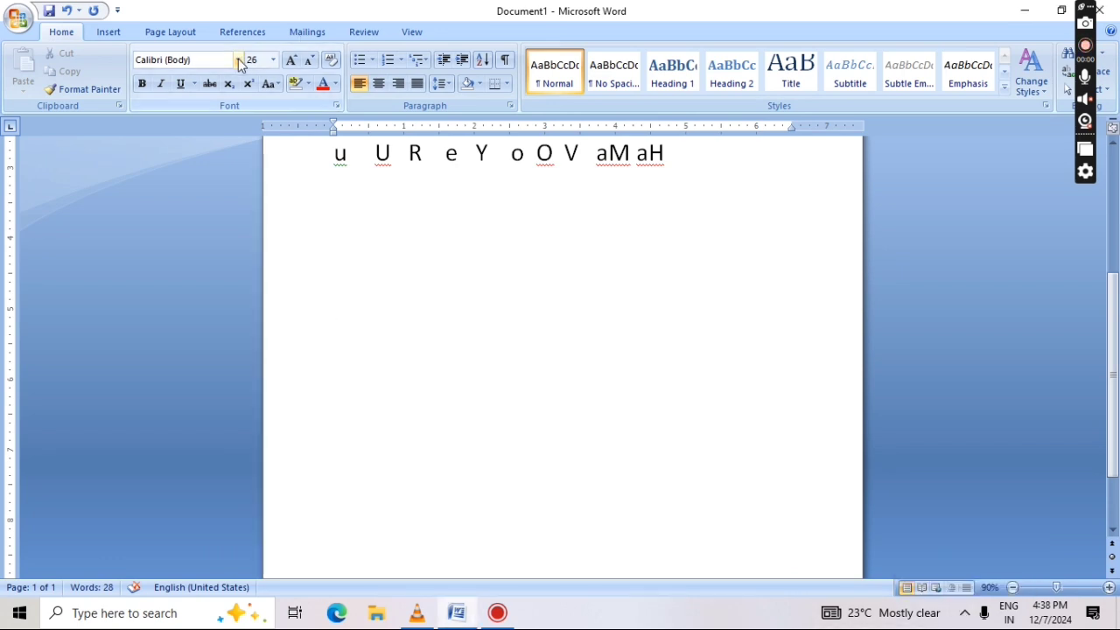
{"action": "left_click", "coordinate": [239, 61]}
{"action": "left_click", "coordinate": [543, 188]}
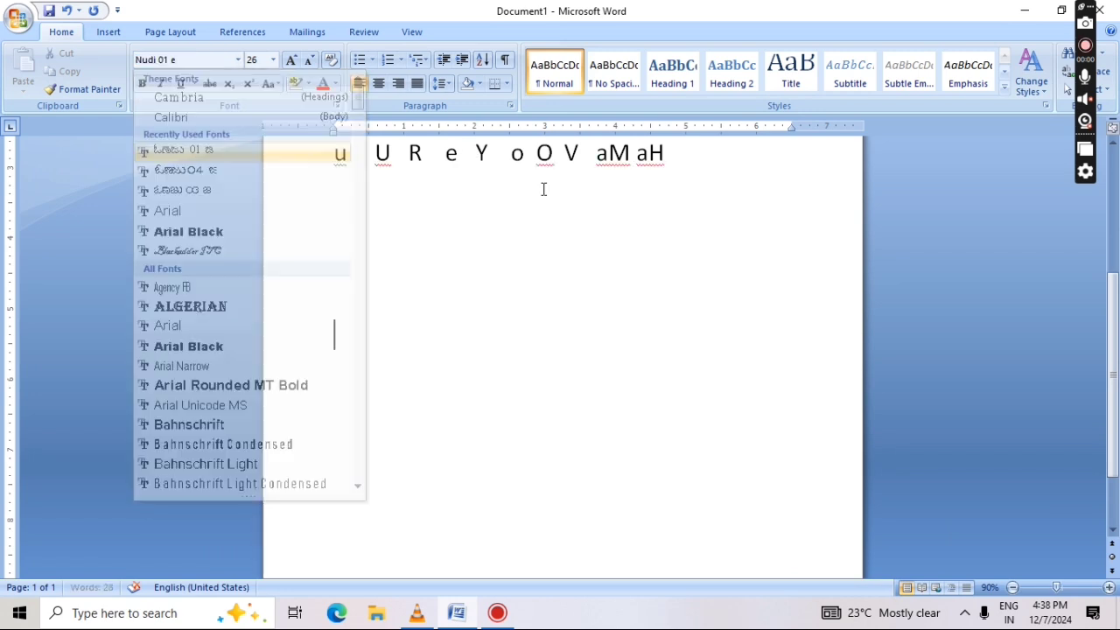
- Write the Kannada consonant rows ಕ ಖ ಗ ಘ ಙ and ಚ ಛ ಜ ಝ ಞ on separate lines
{"action": "type", "text": "z"}
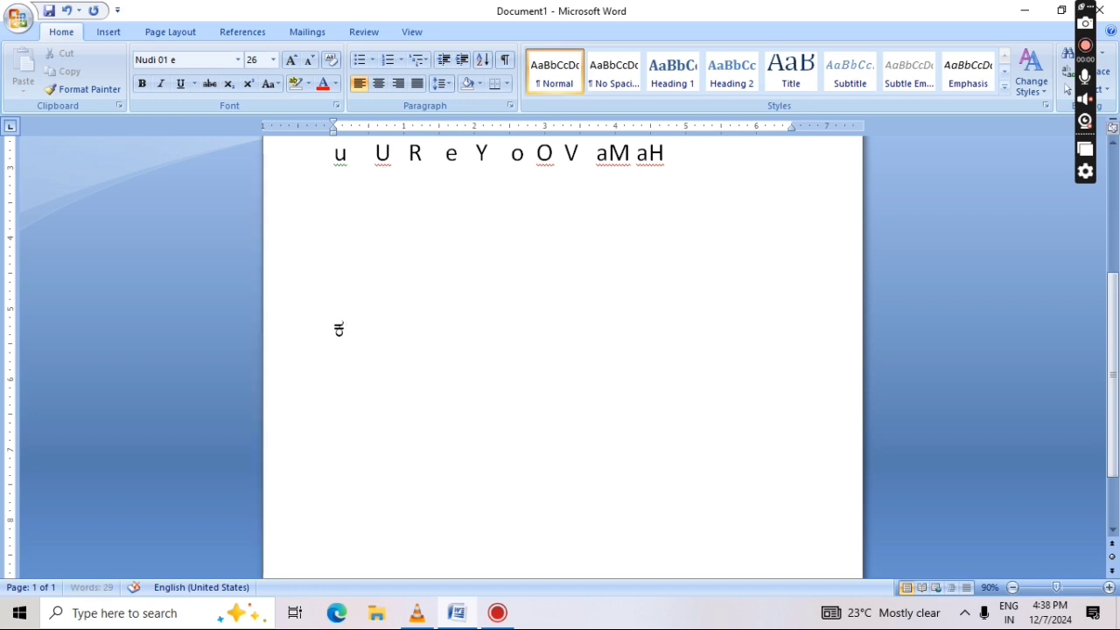
{"action": "type", "text": "  K  g  G"}
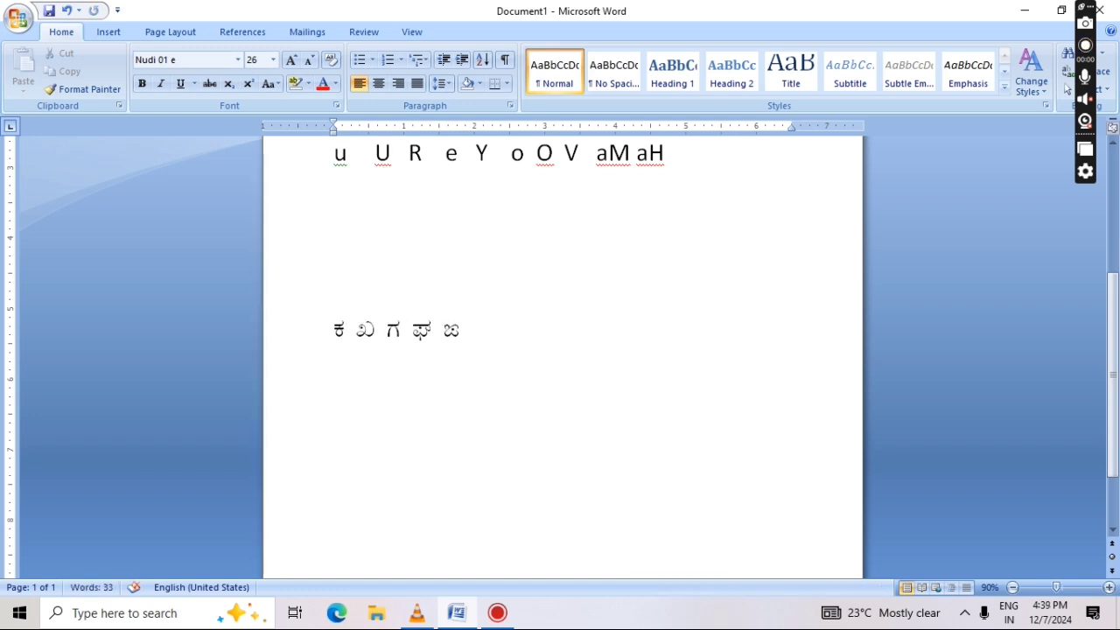
{"action": "type", "text": "c  C  j  "}
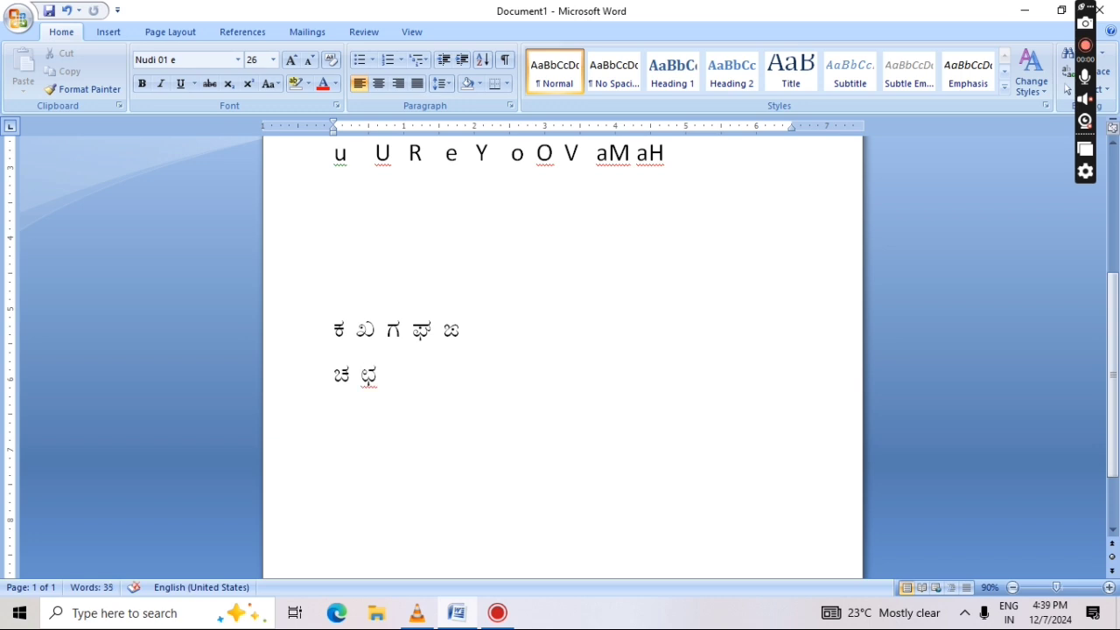
{"action": "type", "text": "J  z"}
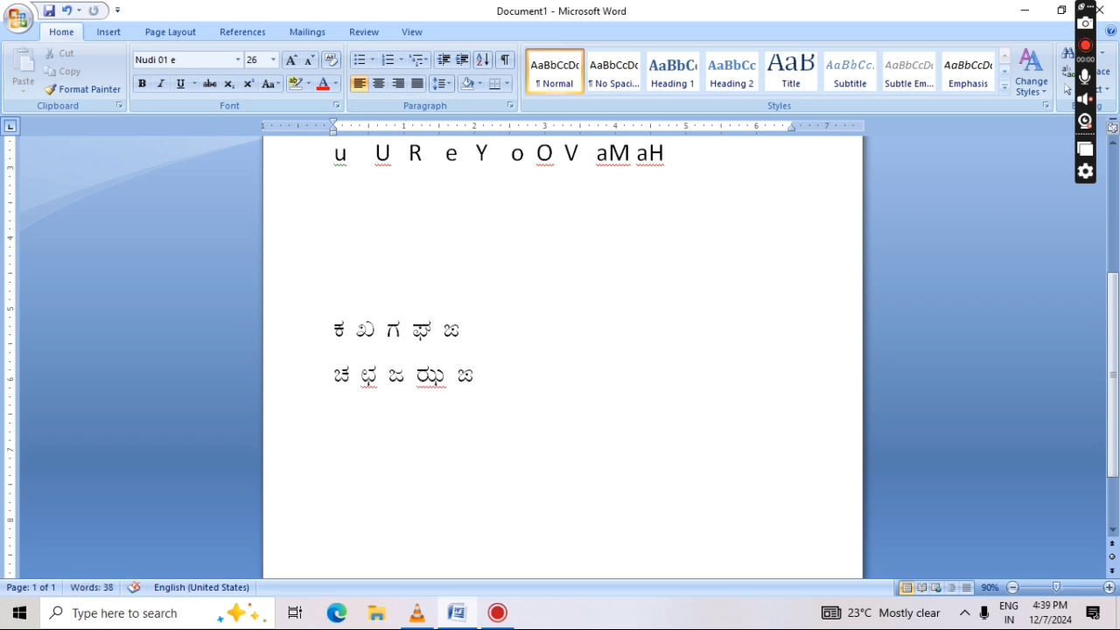
{"action": "key", "text": "Return"}
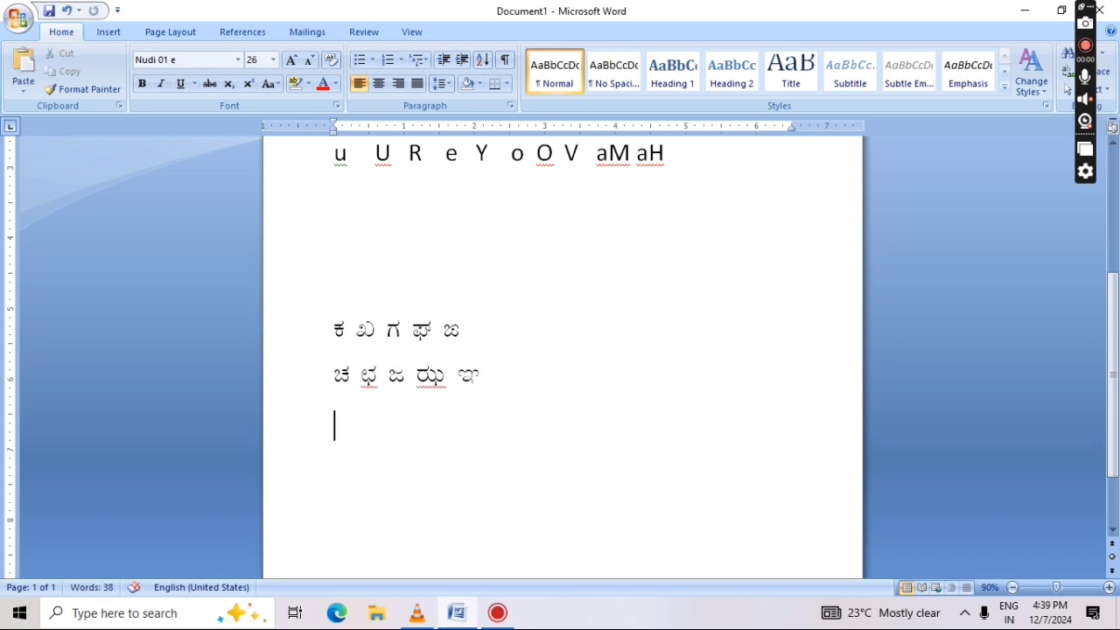
{"action": "type", "text": "tQ"}
{"action": "key", "text": "BackSpace"}
{"action": "type", "text": "q"}
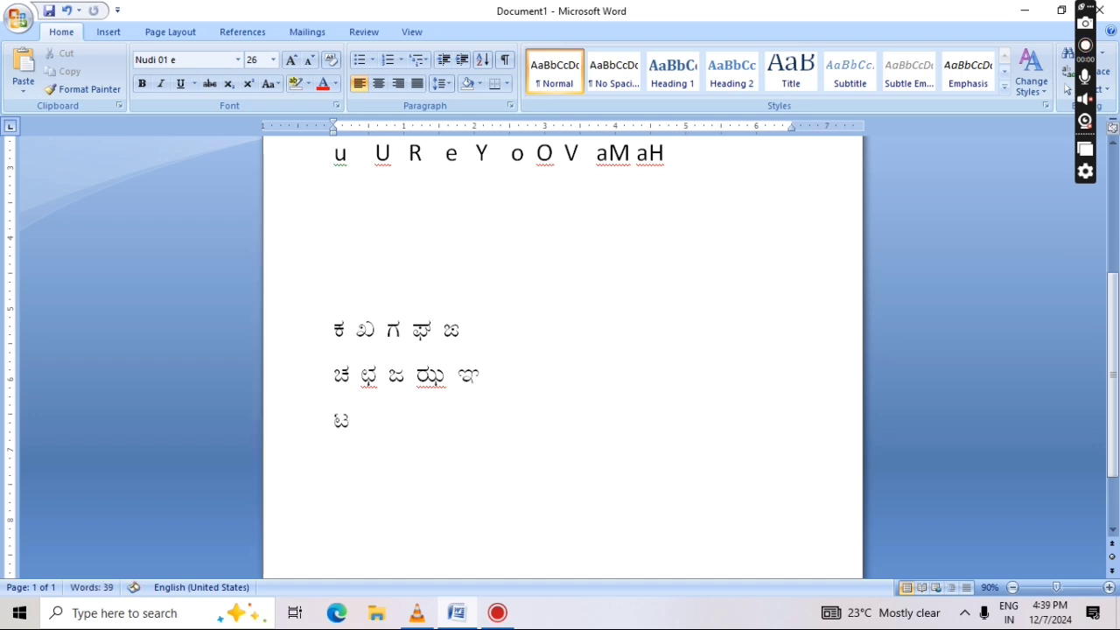
{"action": "key", "text": "BackSpace"}
{"action": "key", "text": "BackSpace"}
{"action": "key", "text": "Return"}
{"action": "key", "text": "Return"}
{"action": "key", "text": "BackSpace"}
{"action": "key", "text": "BackSpace"}
{"action": "key", "text": "BackSpace"}
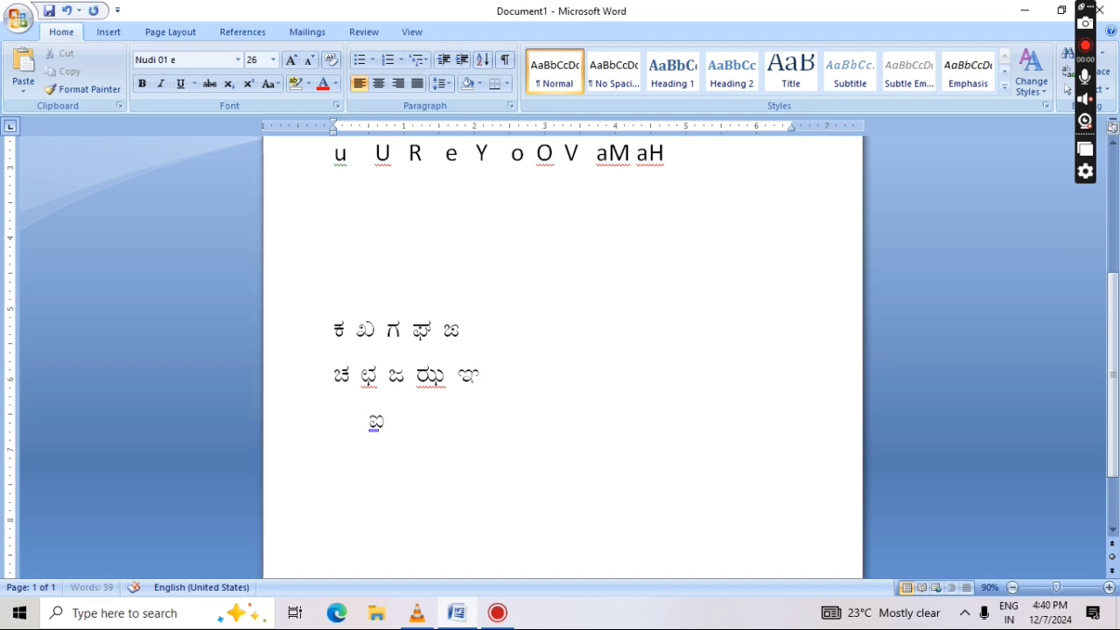
{"action": "key", "text": "BackSpace"}
{"action": "type", "text": "z"}
{"action": "key", "text": "Return"}
{"action": "type", "text": "Q"}
{"action": "key", "text": "BackSpace"}
- Write the third consonant row ಟ ಠ ಡ ಢ ಣ beneath the ಚ row
{"action": "type", "text": "q"}
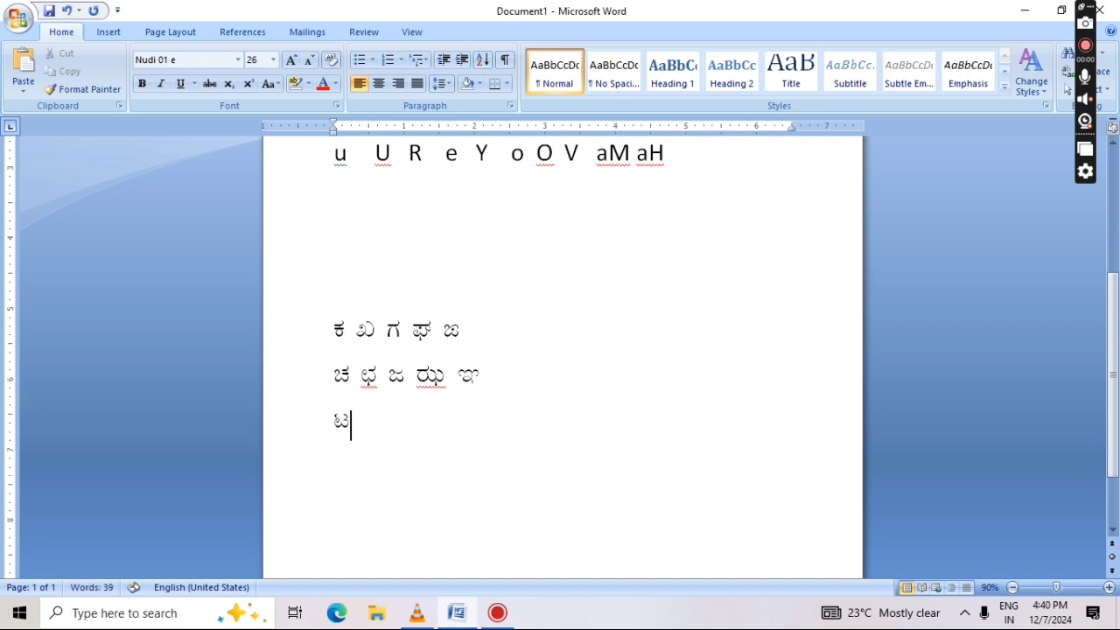
{"action": "type", "text": " Q w W "}
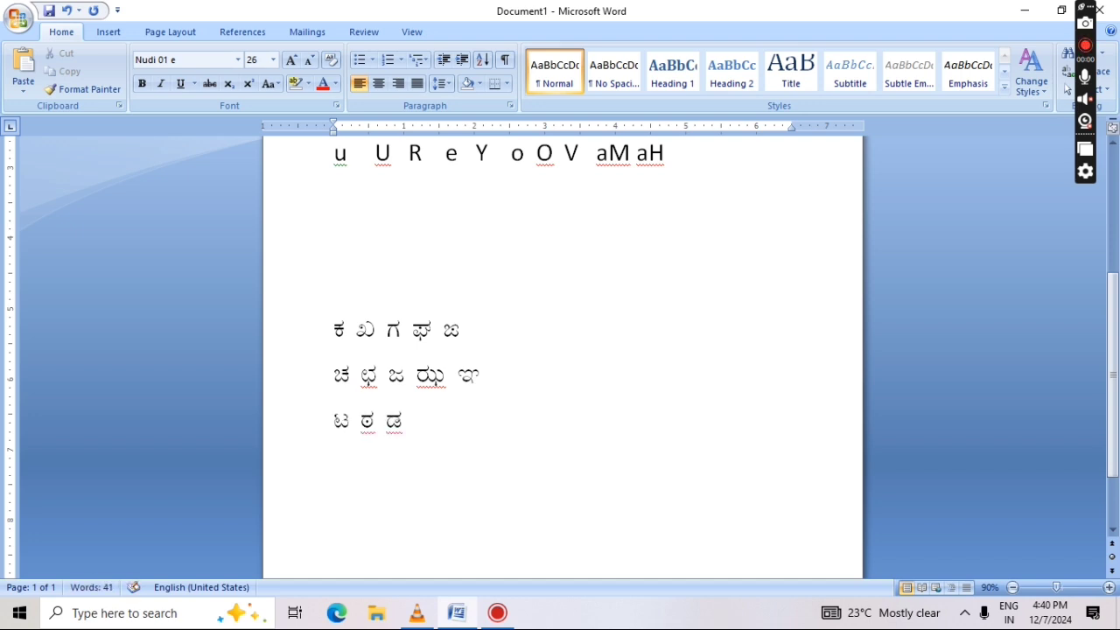
{"action": "type", "text": "N"}
- Add the consonant rows ತ ಥ ದ ಧ ನ and ಪ ಫ ಬ ಭ ಮ on the following two lines
{"action": "key", "text": "Return"}
{"action": "type", "text": "t T d D n"}
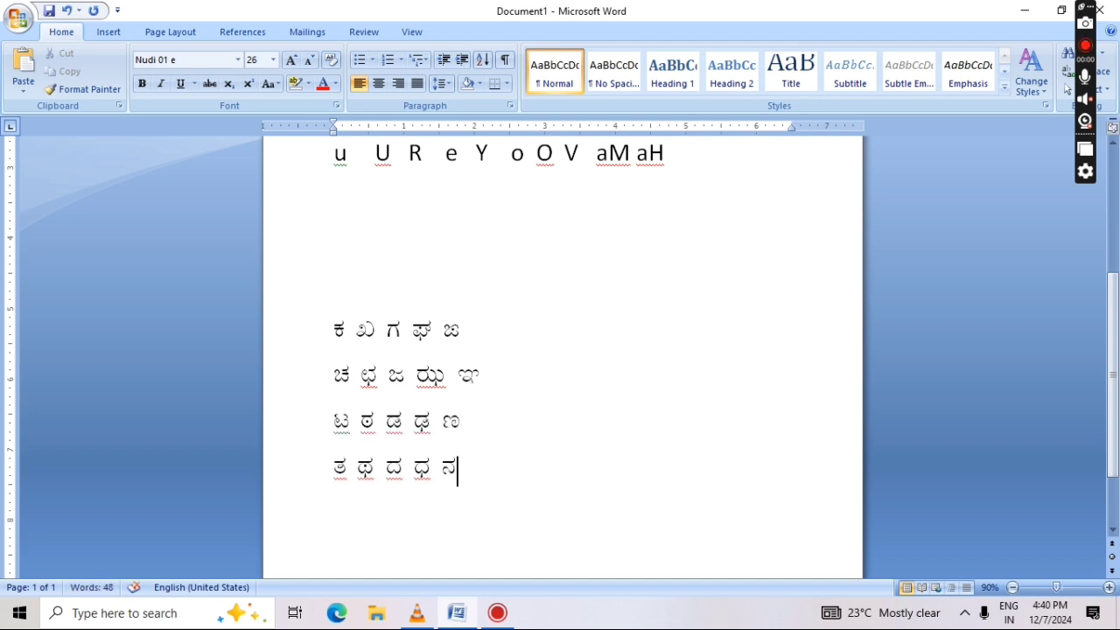
{"action": "key", "text": "Return"}
{"action": "type", "text": "p P b B m"}
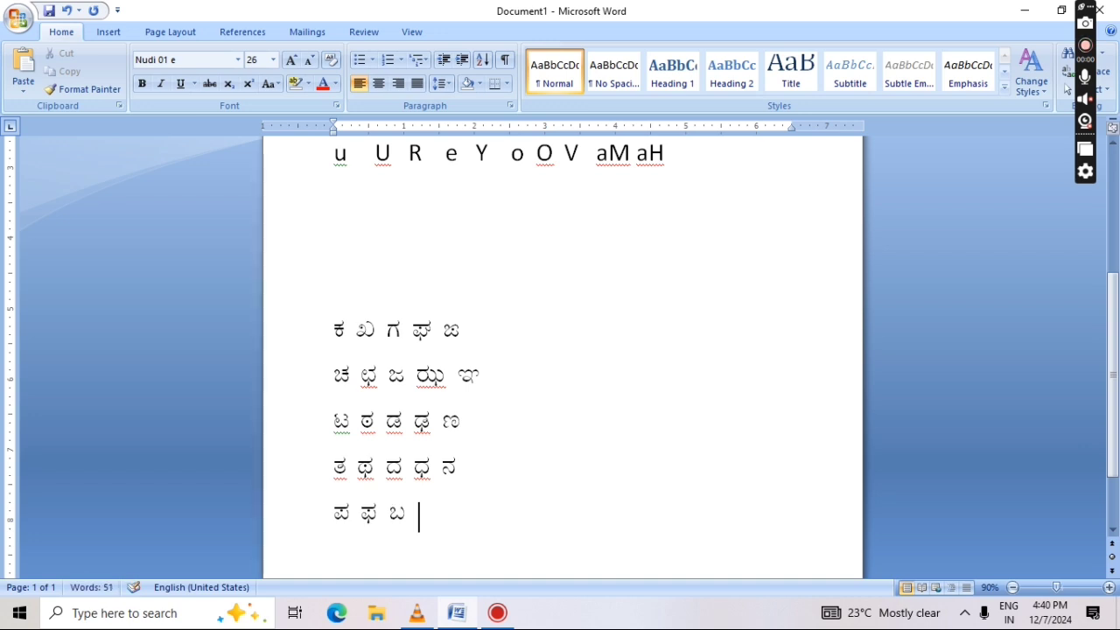
- Write the remaining consonants ಯ ರ ಲ ವ ಶ ಷ ಸ ಹ ಳ on a new line below the ಪ row
{"action": "key", "text": "Return"}
{"action": "left_click", "coordinate": [1111, 531]}
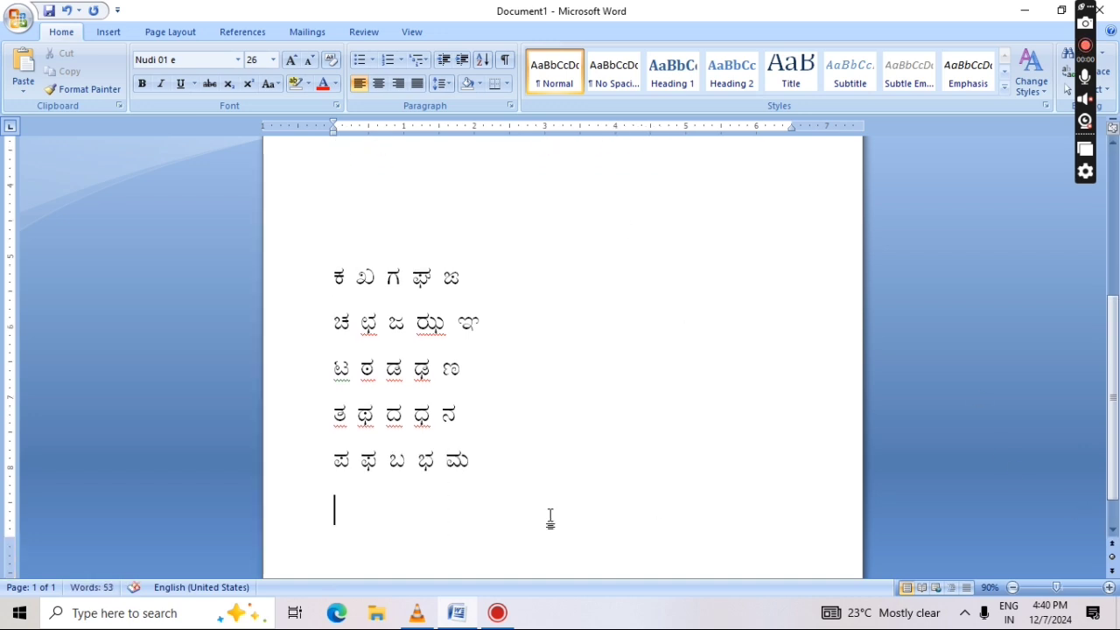
{"action": "type", "text": "y r l v S"}
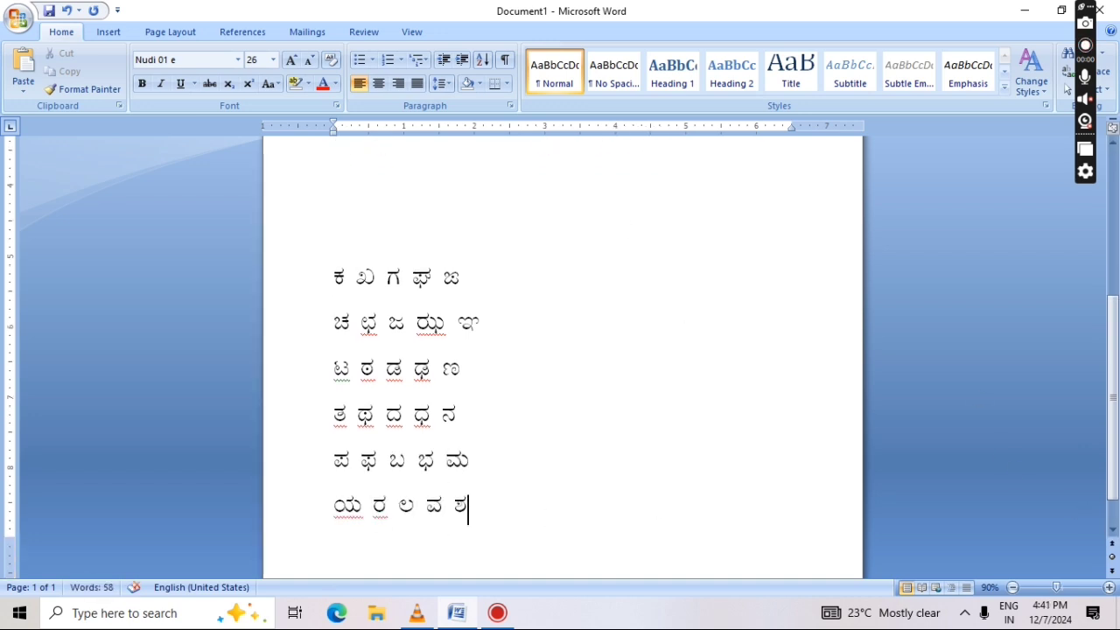
{"action": "type", "text": " .x s h L"}
- Insert a line beneath the ಕ row and enter the English keys k K for its first two consonants
{"action": "left_click", "coordinate": [339, 325]}
{"action": "key", "text": "Return"}
{"action": "type", "text": "k"}
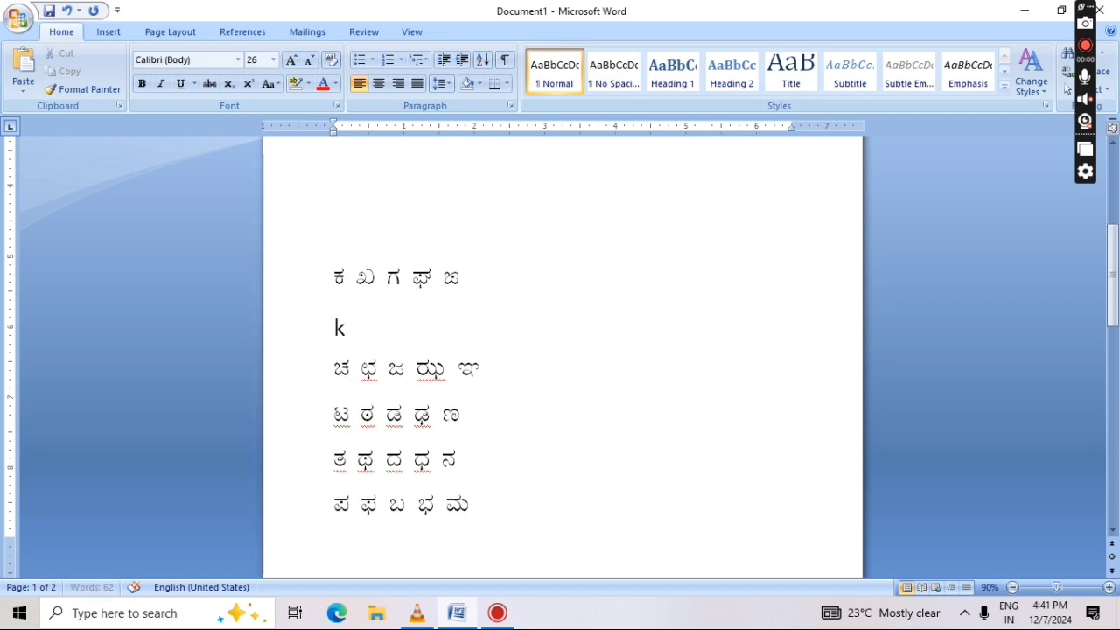
{"action": "key", "text": "BackSpace"}
{"action": "type", "text": "K K"}
{"action": "key", "text": "BackSpace"}
{"action": "key", "text": "BackSpace"}
{"action": "key", "text": "BackSpace"}
{"action": "type", "text": "k K"}
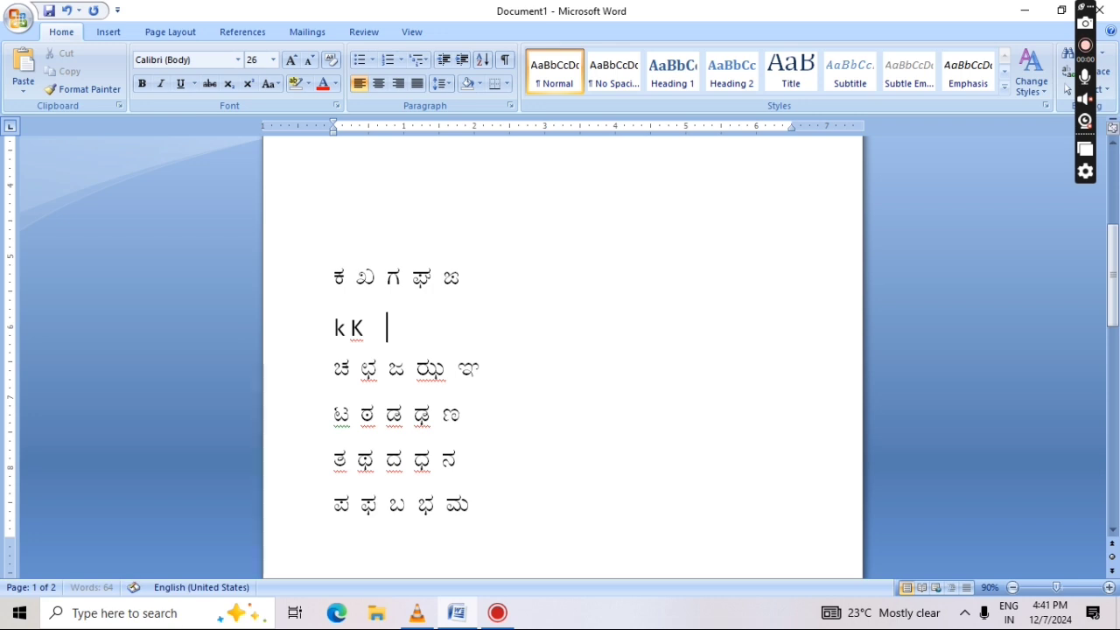
- Complete the key line under the ಕ row with g G Z
{"action": "type", "text": "   g"}
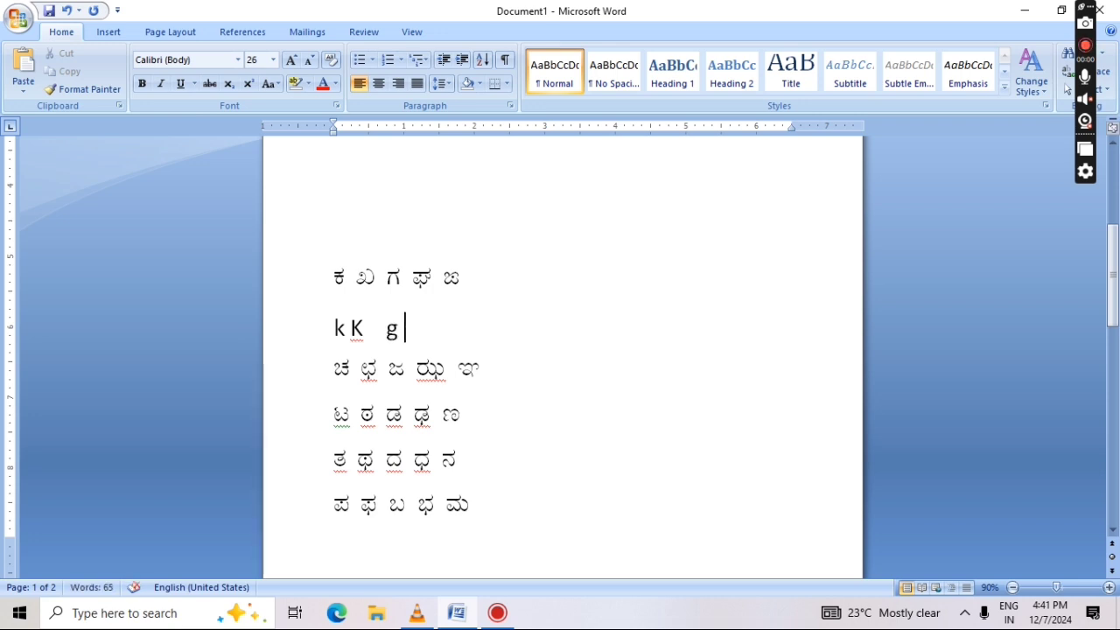
{"action": "type", "text": " G"}
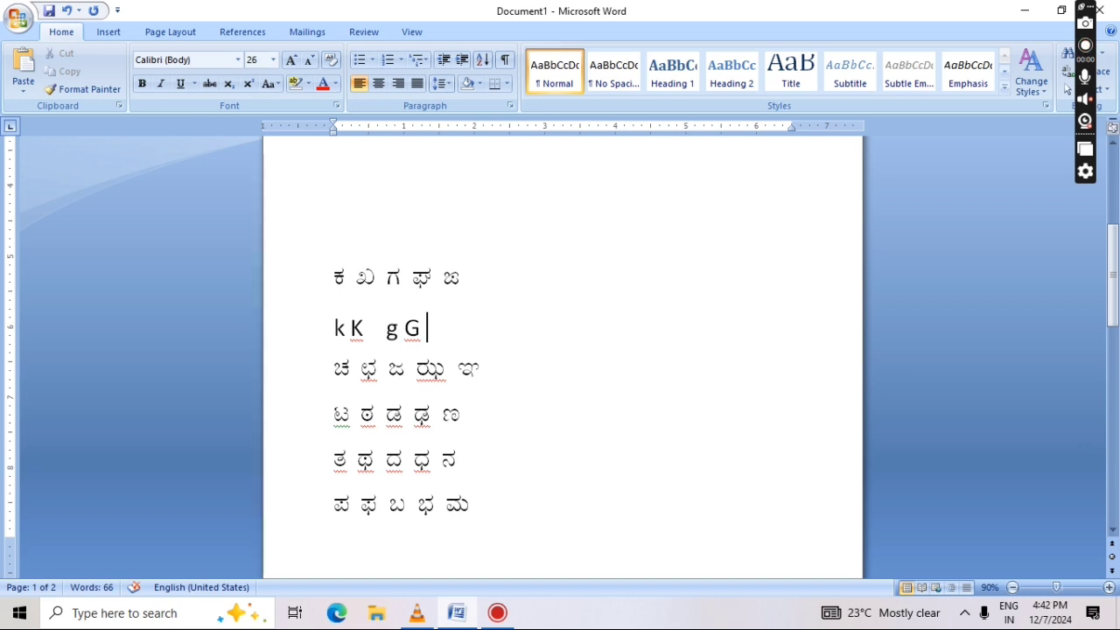
{"action": "type", "text": " z"}
{"action": "key", "text": "BackSpace"}
{"action": "type", "text": "Z"}
- Insert an empty line beneath the ಚ row and set its font to Calibri (Body)
{"action": "left_click", "coordinate": [499, 365]}
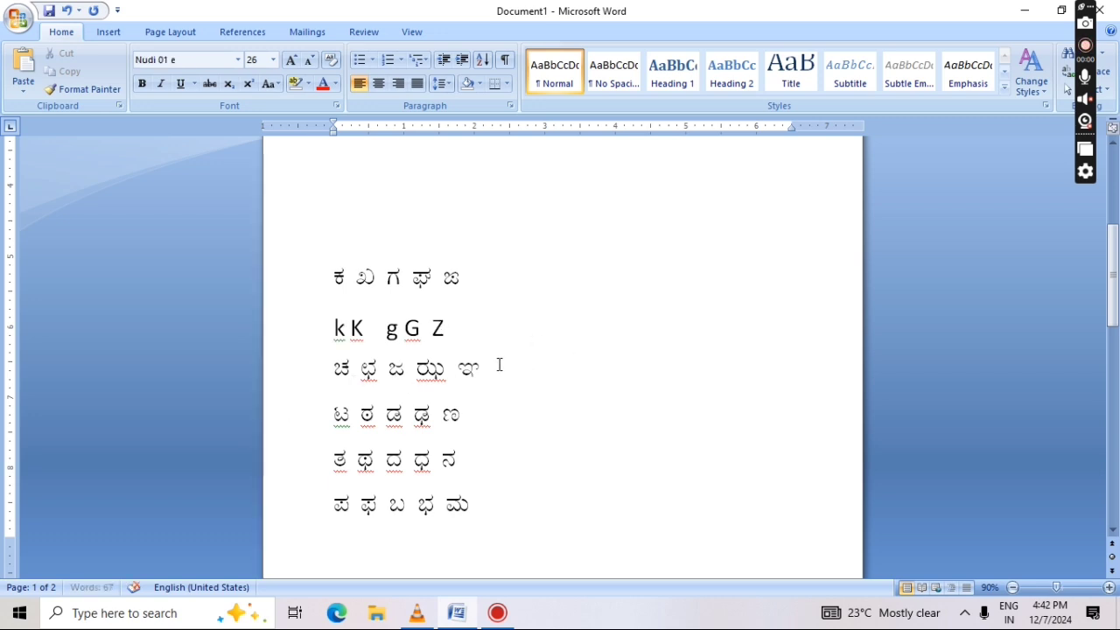
{"action": "key", "text": "Return"}
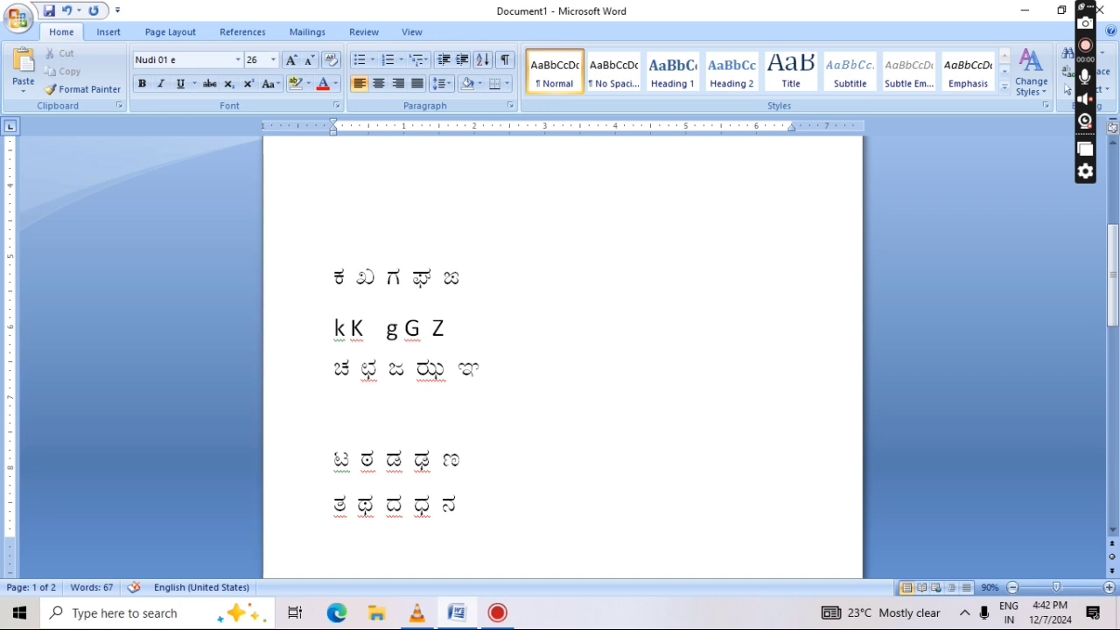
{"action": "type", "text": "C"}
{"action": "key", "text": "BackSpace"}
{"action": "left_click", "coordinate": [238, 60]}
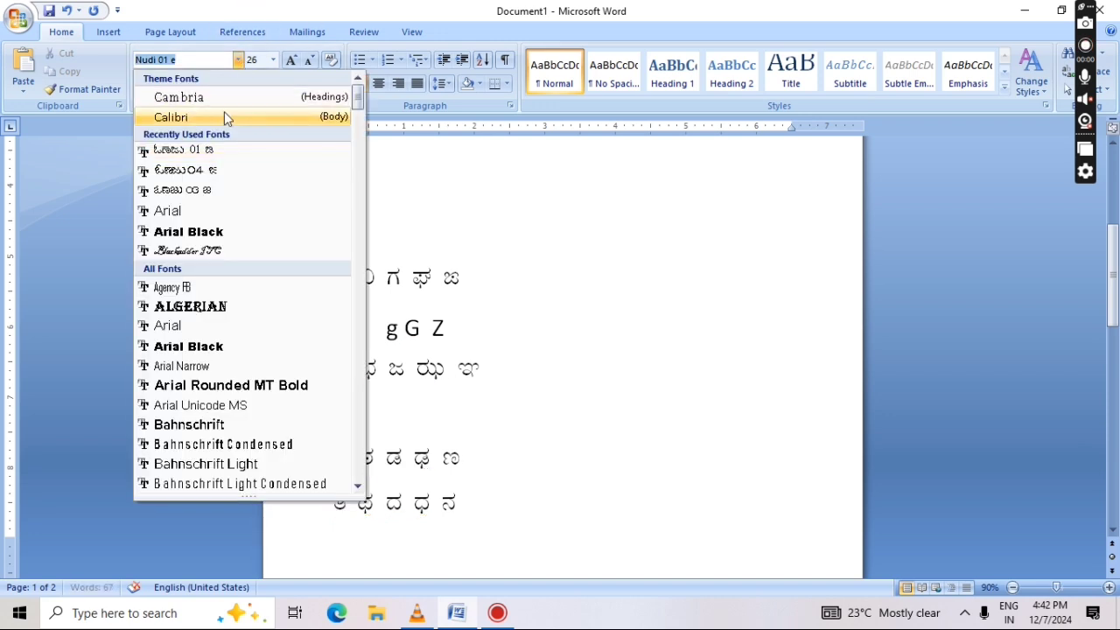
{"action": "left_click", "coordinate": [223, 112]}
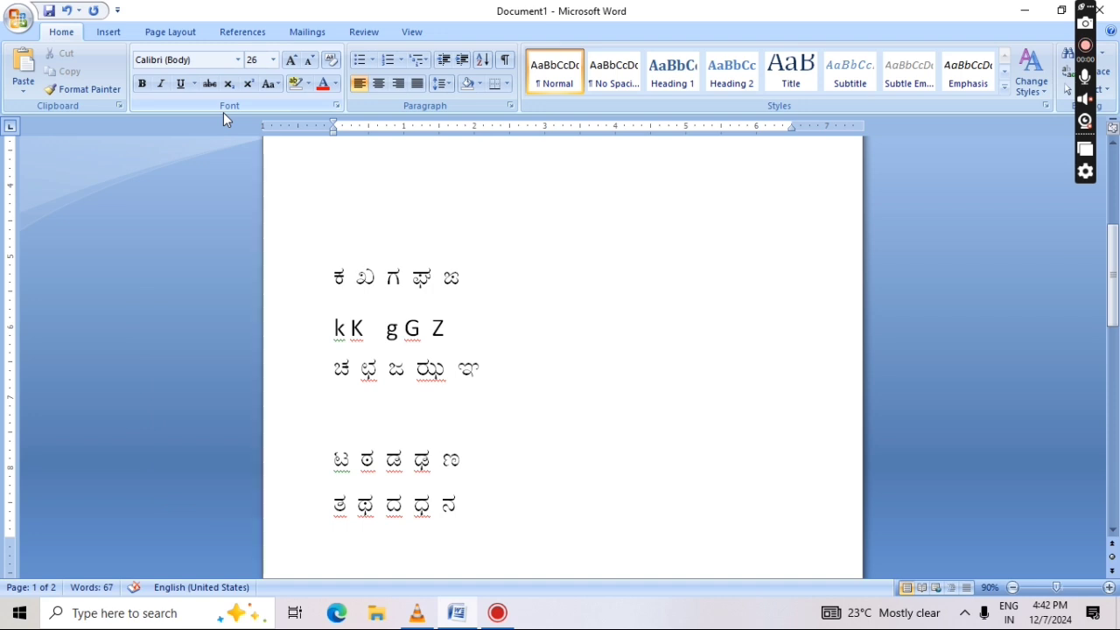
- Enter the English keys c C j J z on the line under the ಚ row
{"action": "type", "text": "c"}
{"action": "key", "text": "BackSpace"}
{"action": "key", "text": "BackSpace"}
{"action": "type", "text": "c"}
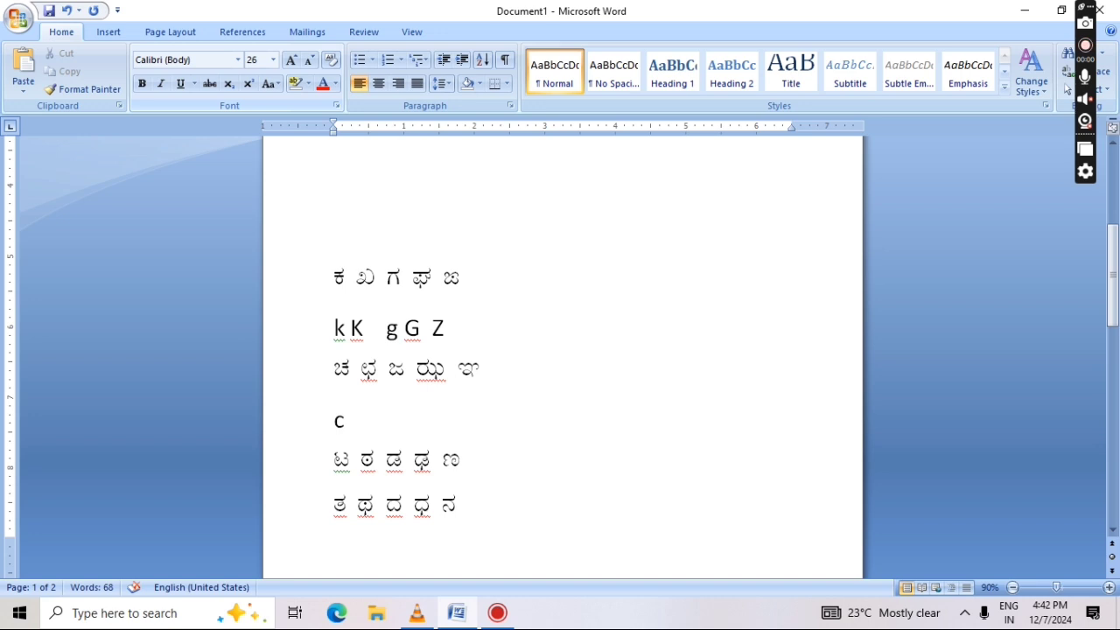
{"action": "type", "text": " C j"}
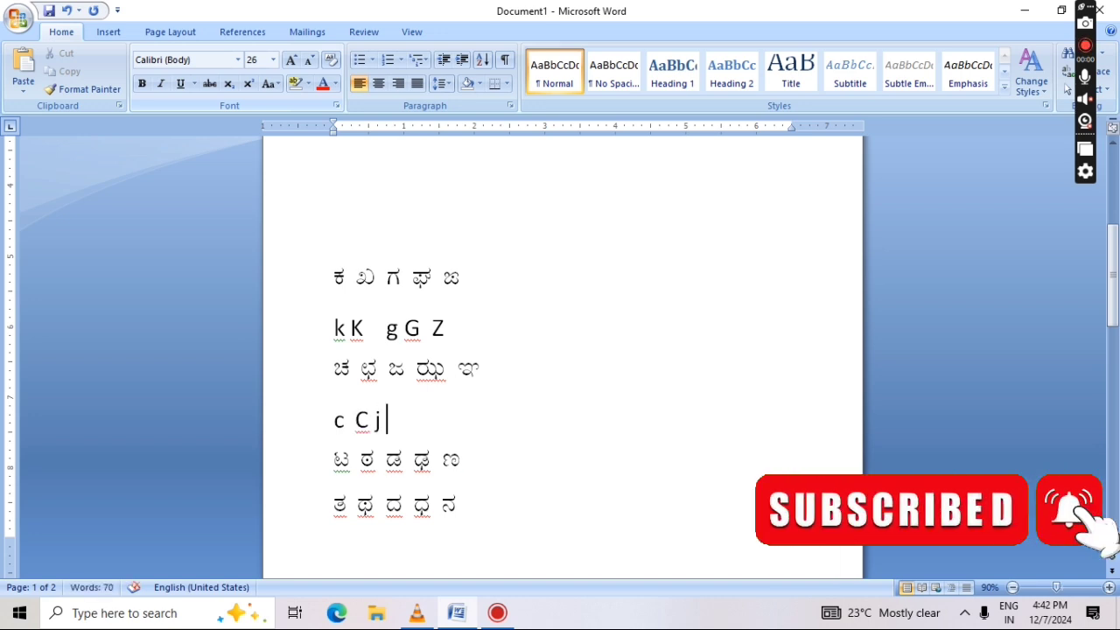
{"action": "type", "text": " J   "}
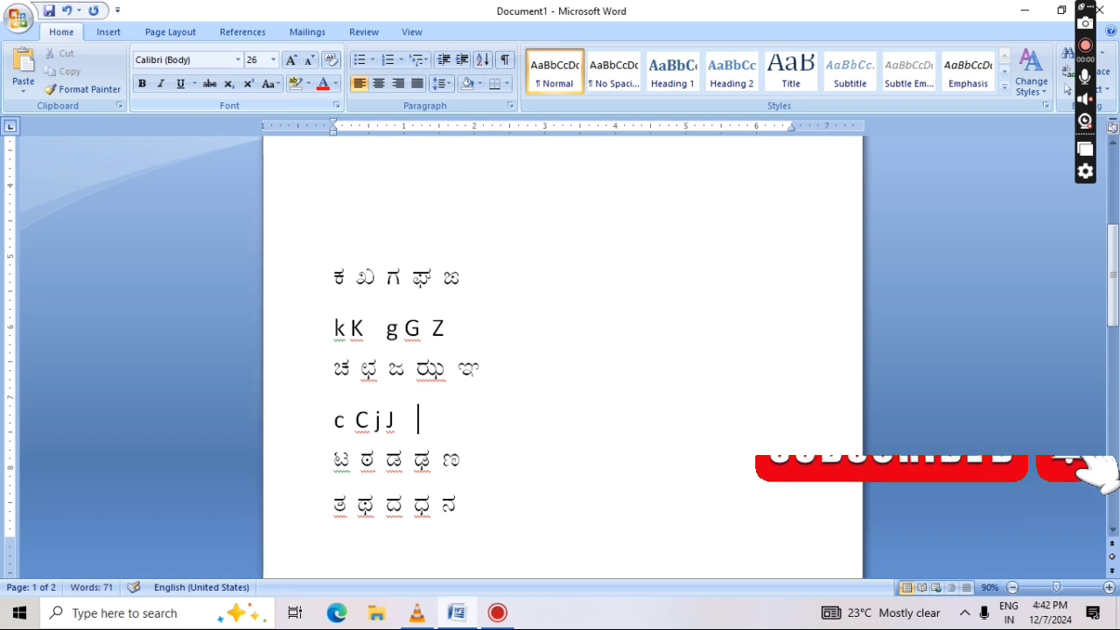
{"action": "type", "text": "z"}
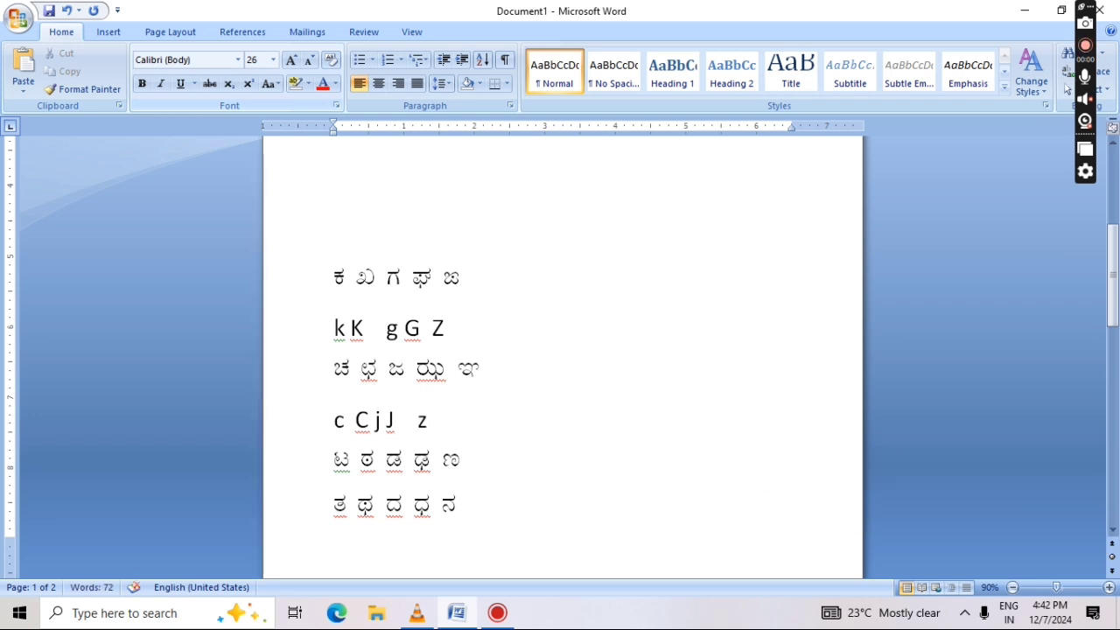
- Insert a Calibri (Body) line beneath the ಟ row and enter the English keys q Q w W N
{"action": "left_click", "coordinate": [470, 470]}
{"action": "key", "text": "Return"}
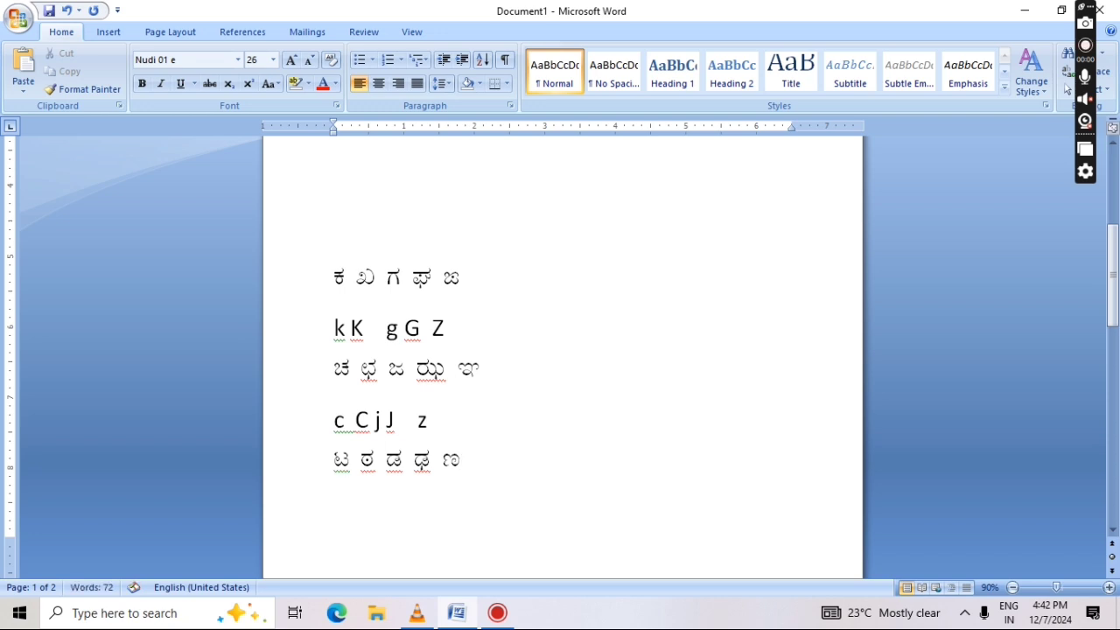
{"action": "left_click", "coordinate": [234, 60]}
{"action": "left_click", "coordinate": [239, 61]}
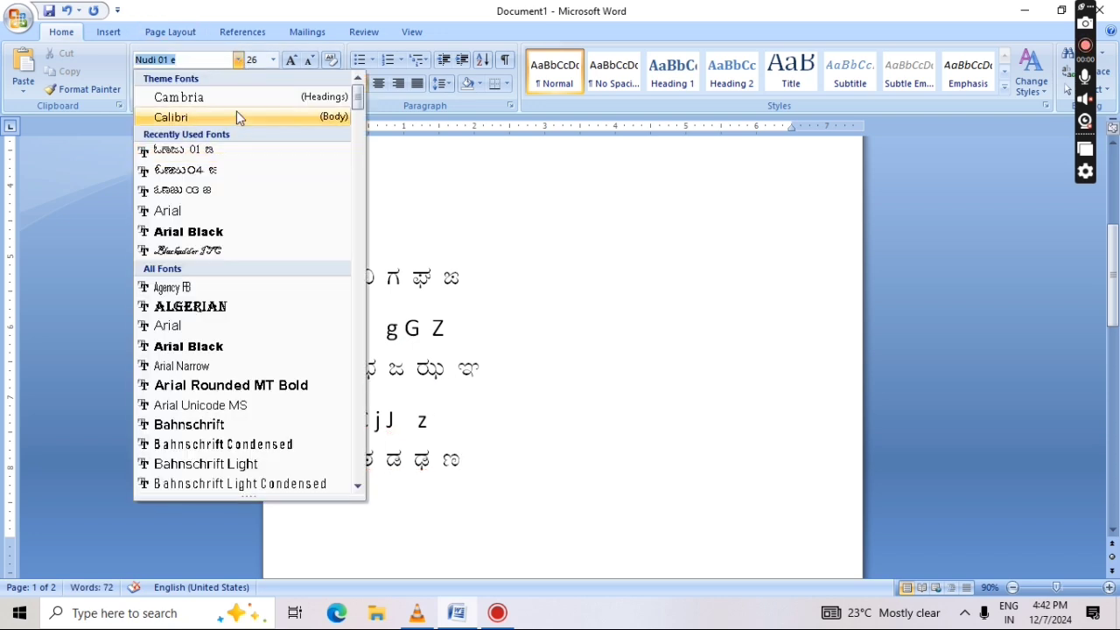
{"action": "left_click", "coordinate": [236, 111]}
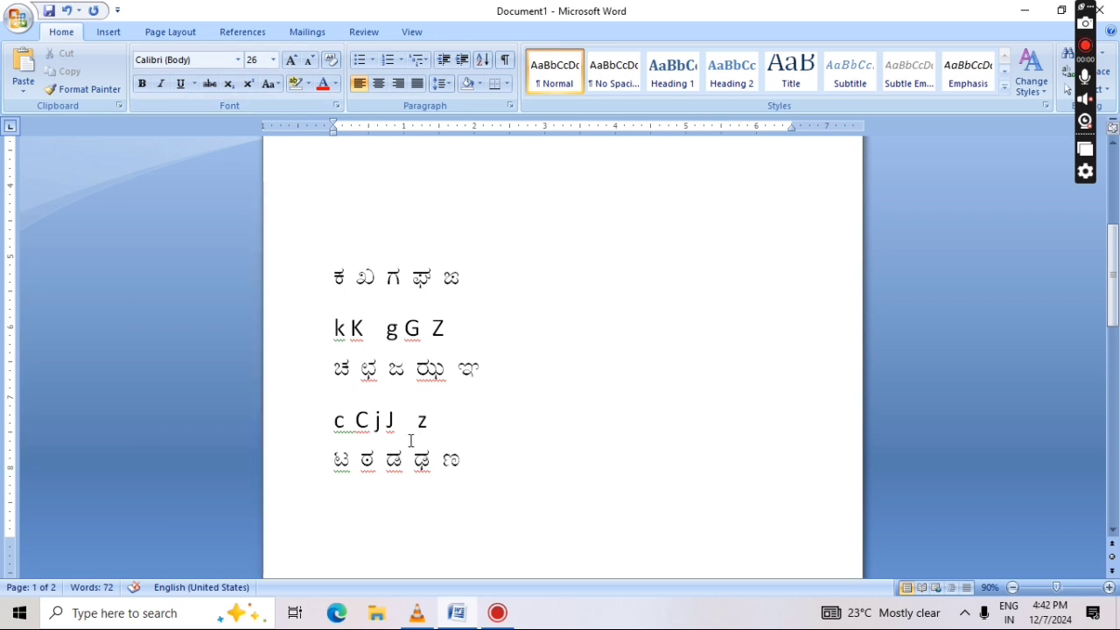
{"action": "type", "text": "q"}
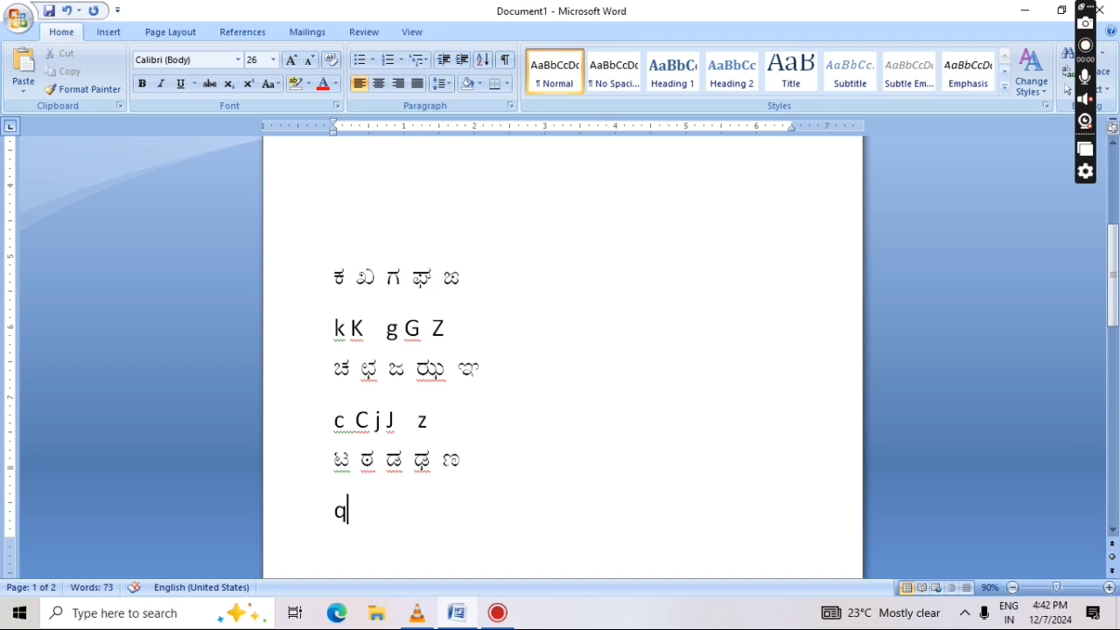
{"action": "type", "text": " Q w "}
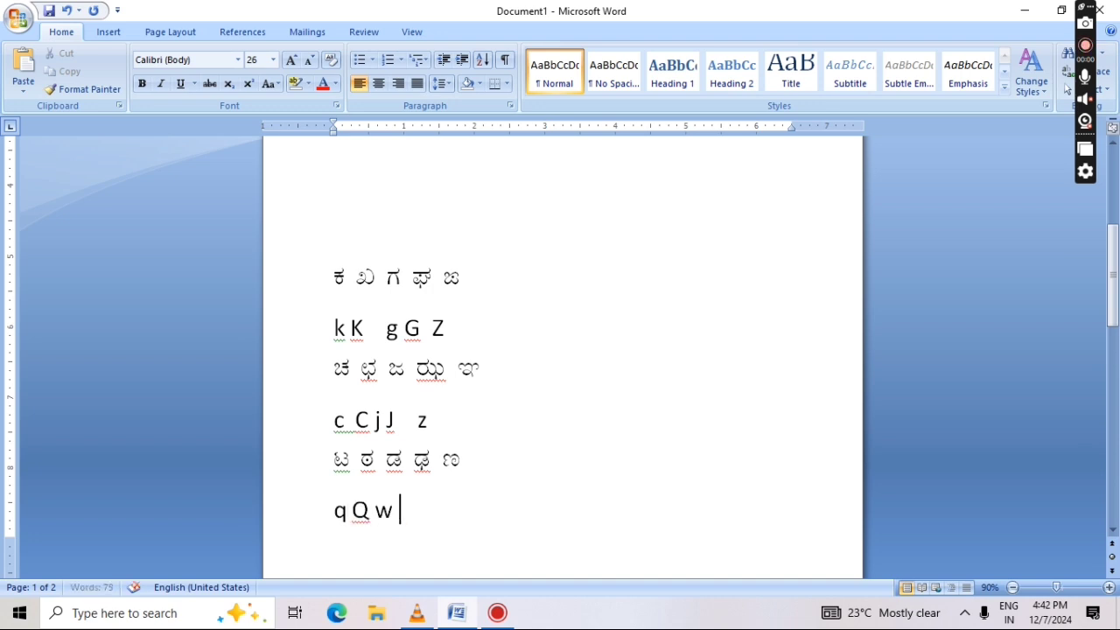
{"action": "type", "text": "W"}
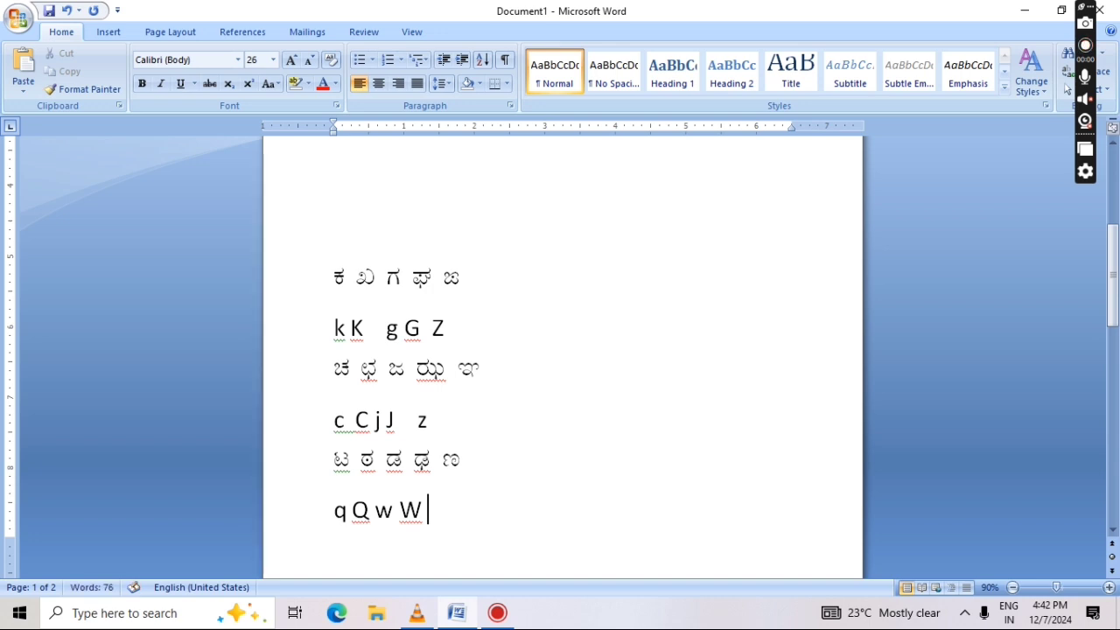
{"action": "type", "text": " N"}
- Insert an empty line beneath the ತ row on the second page and set its font to Calibri (Body)
{"action": "left_click", "coordinate": [1112, 529]}
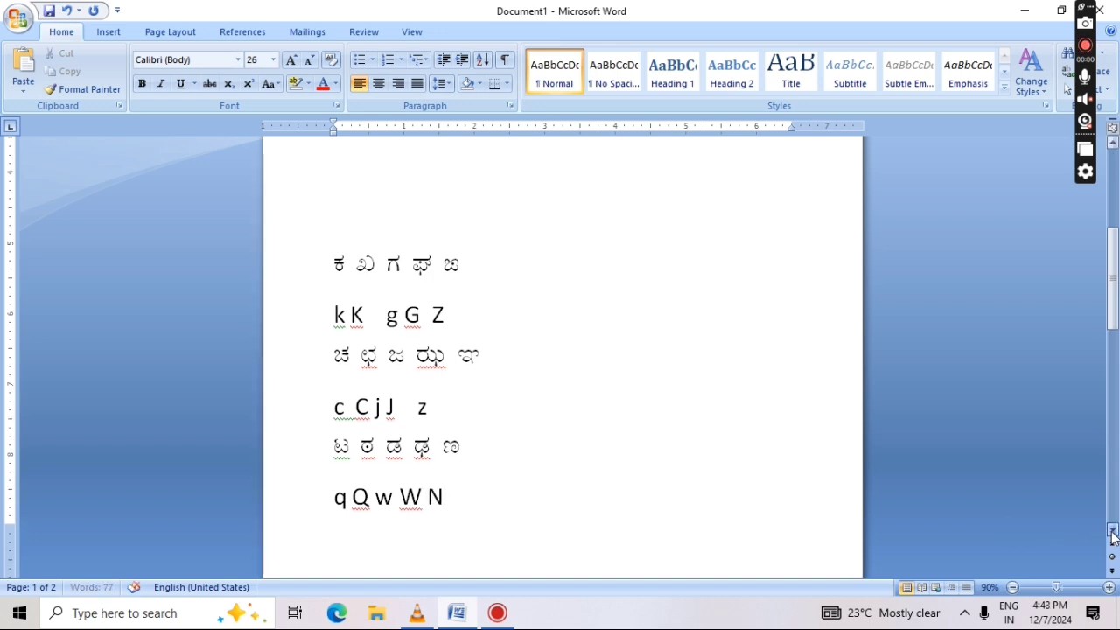
{"action": "left_click", "coordinate": [1113, 532]}
{"action": "left_click", "coordinate": [1113, 531]}
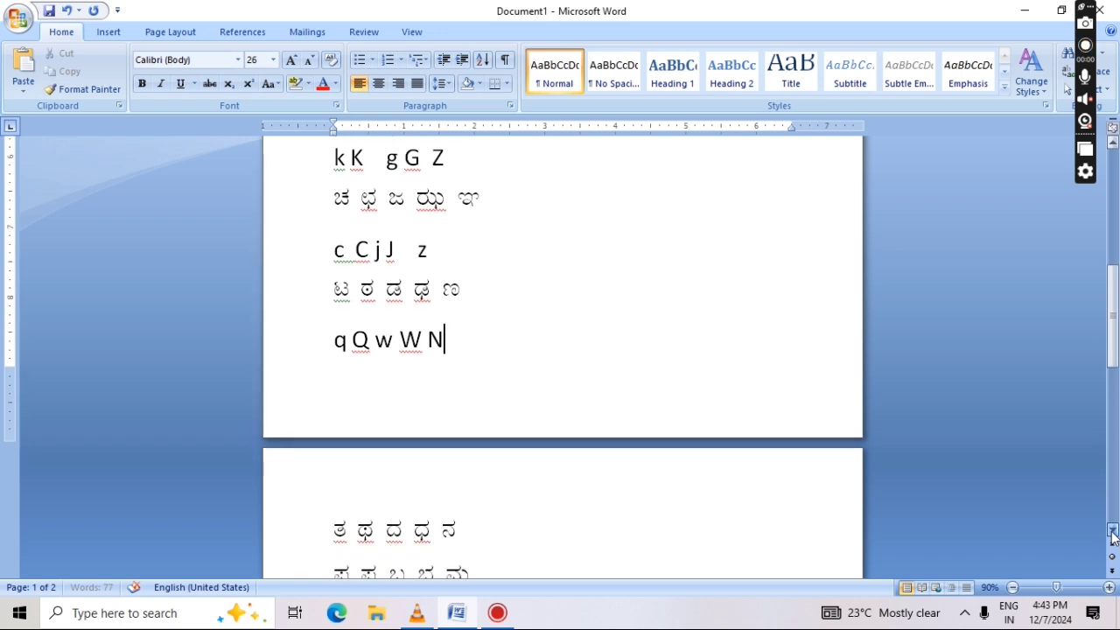
{"action": "left_click", "coordinate": [1112, 531]}
{"action": "left_click", "coordinate": [1112, 532]}
{"action": "left_click", "coordinate": [1112, 531]}
{"action": "left_click", "coordinate": [1112, 531]}
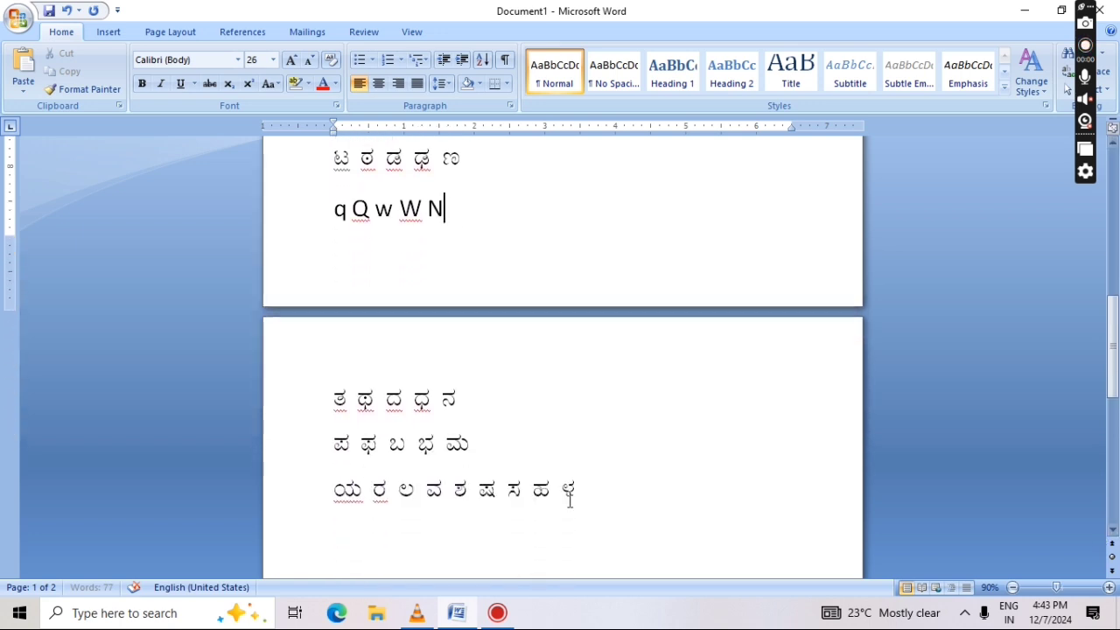
{"action": "left_click", "coordinate": [473, 398]}
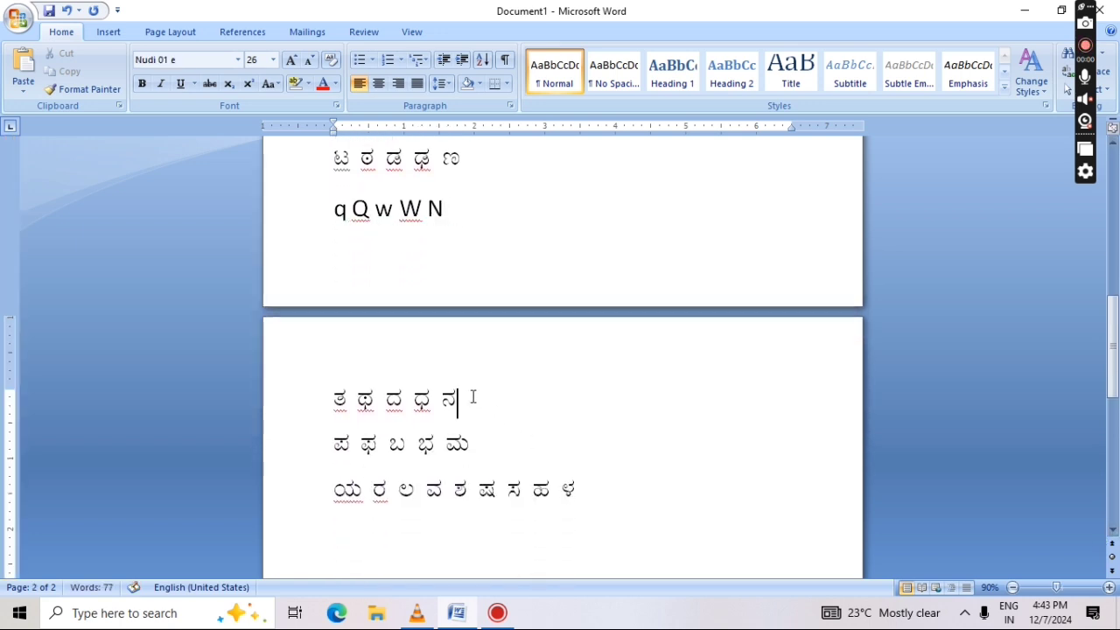
{"action": "key", "text": "Return"}
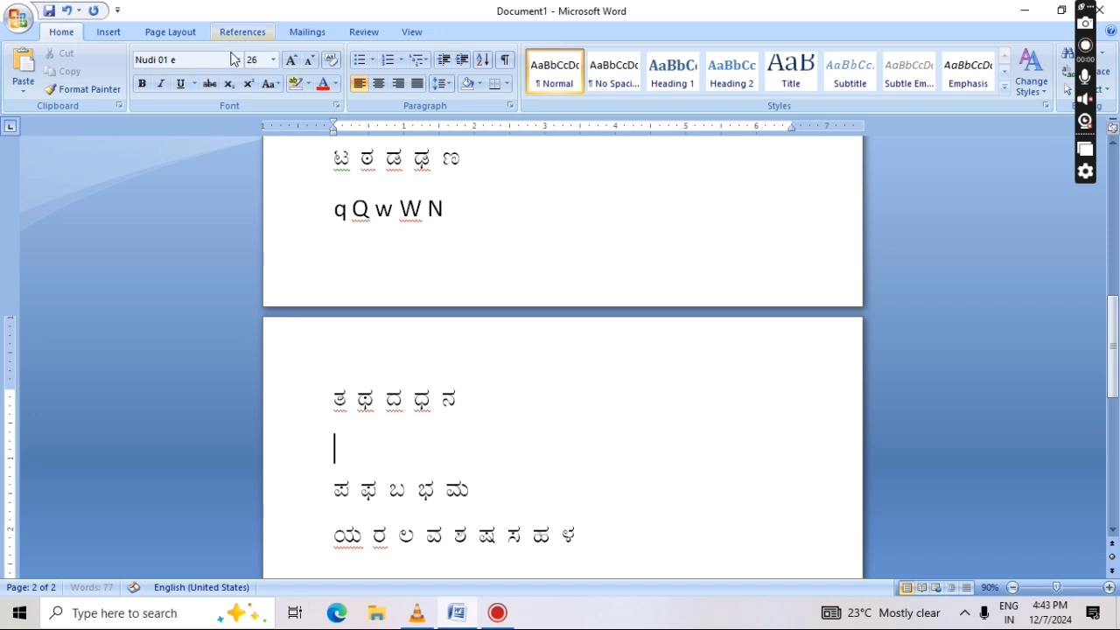
{"action": "left_click", "coordinate": [237, 59]}
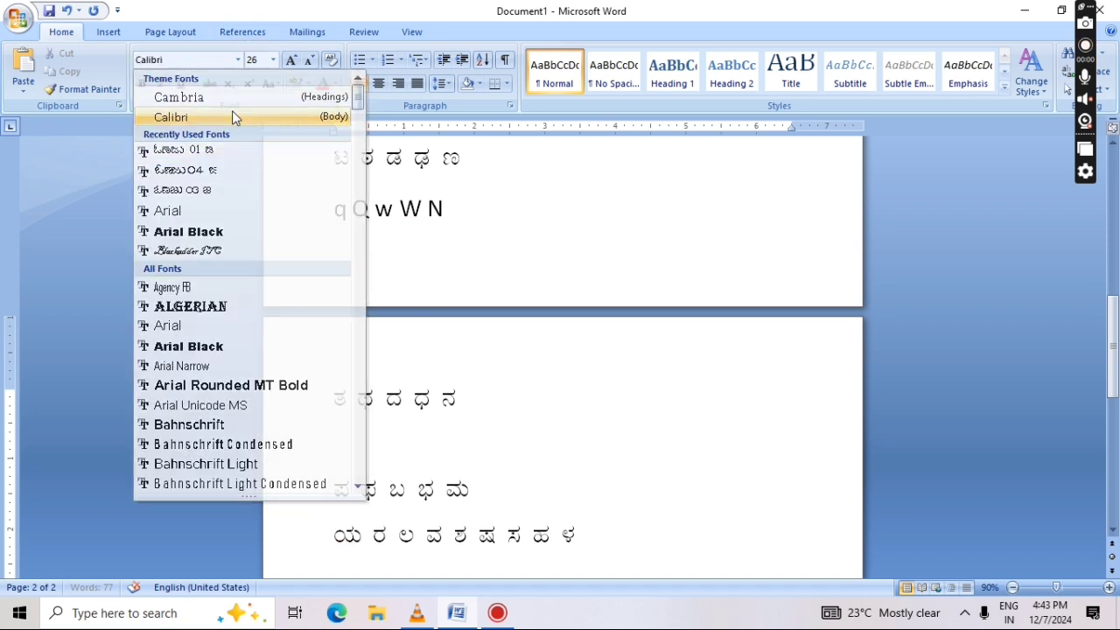
{"action": "left_click", "coordinate": [233, 114]}
- Enter the English keys t T d D n on the line under the ತ row
{"action": "type", "text": "t6"}
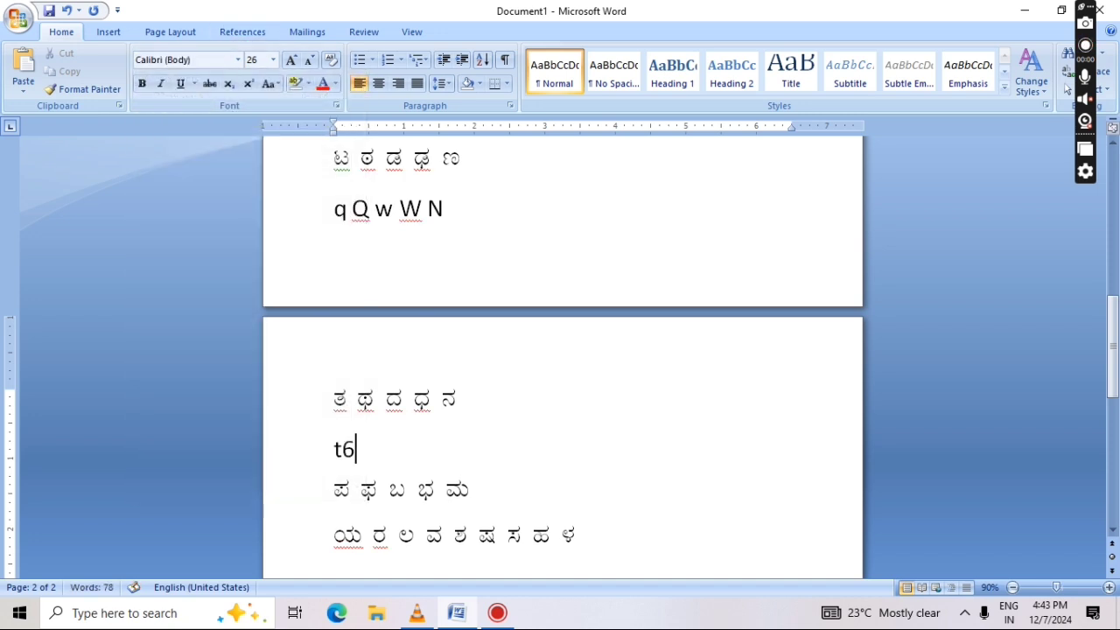
{"action": "key", "text": "BackSpace"}
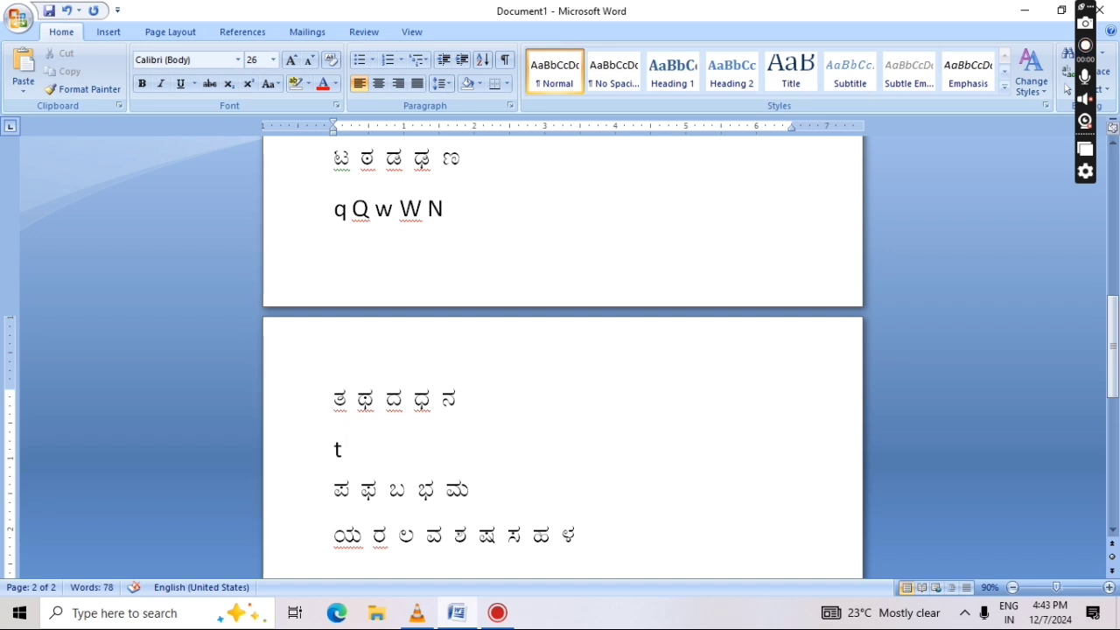
{"action": "type", "text": "T d D n"}
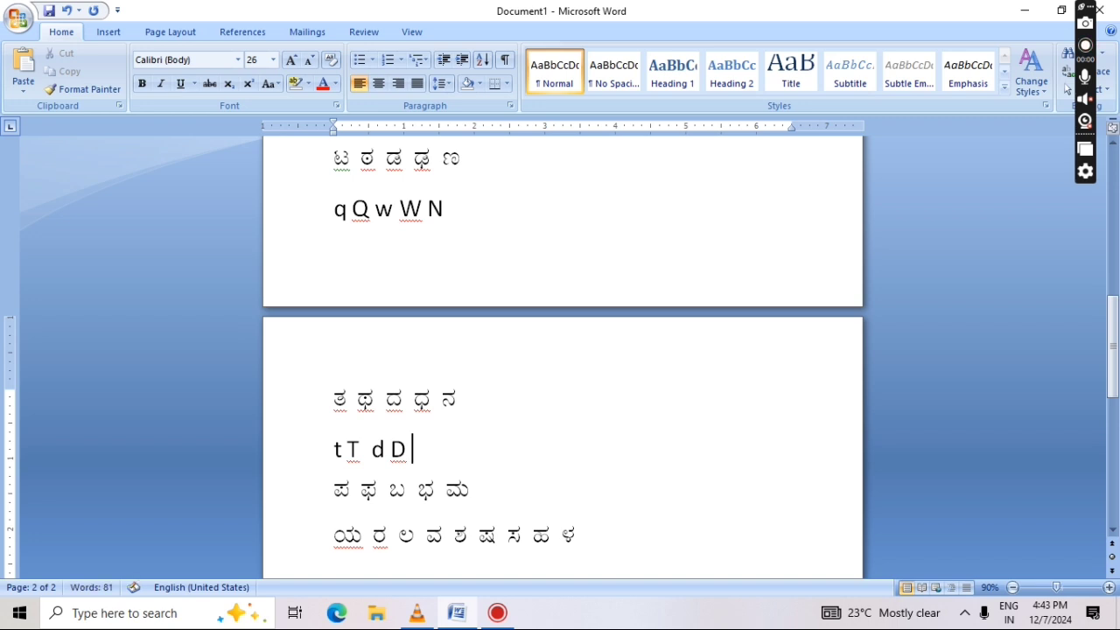
- Insert an empty line beneath the ಪ row and set its font to Calibri (Body)
{"action": "left_click", "coordinate": [491, 498]}
{"action": "key", "text": "Return"}
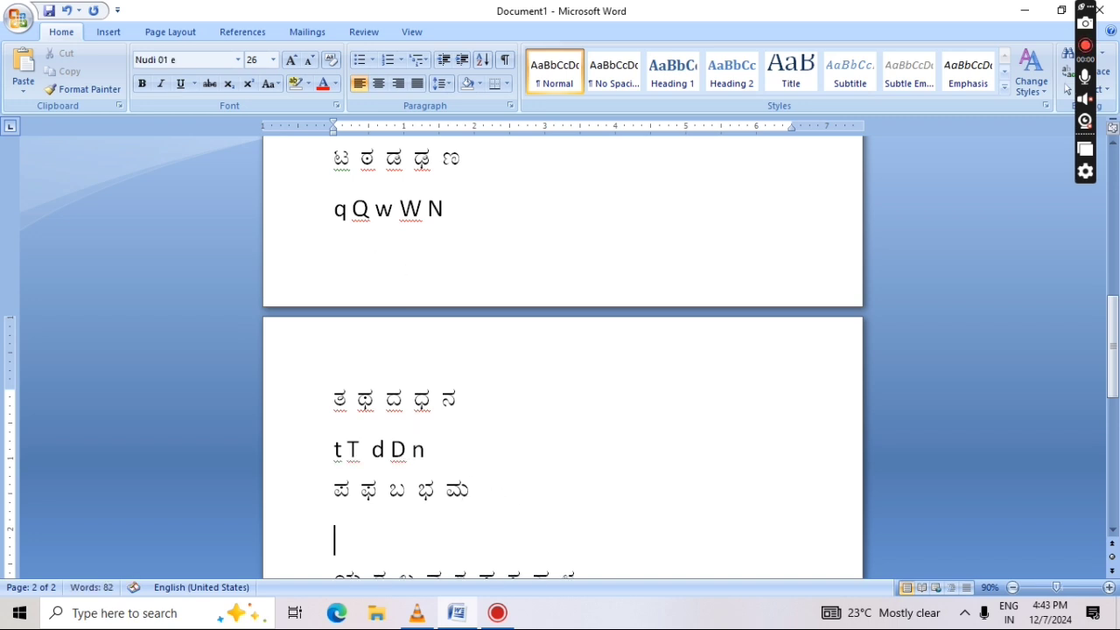
{"action": "left_click", "coordinate": [238, 60]}
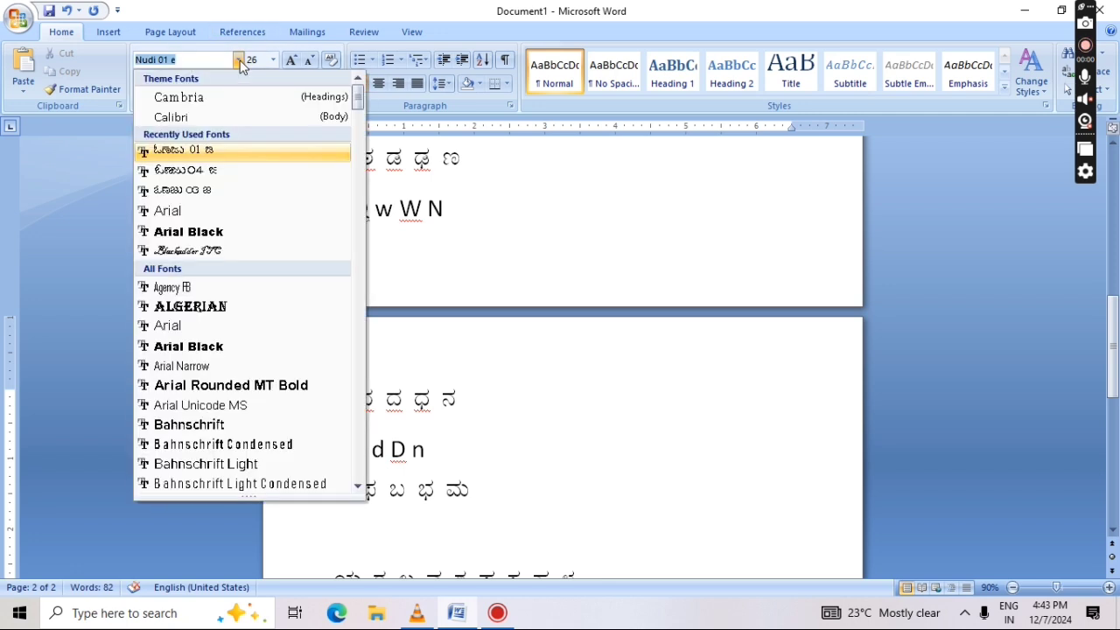
{"action": "left_click", "coordinate": [236, 115]}
- Enter the English keys p P b B m on the line under the ಪ row
{"action": "type", "text": "P P"}
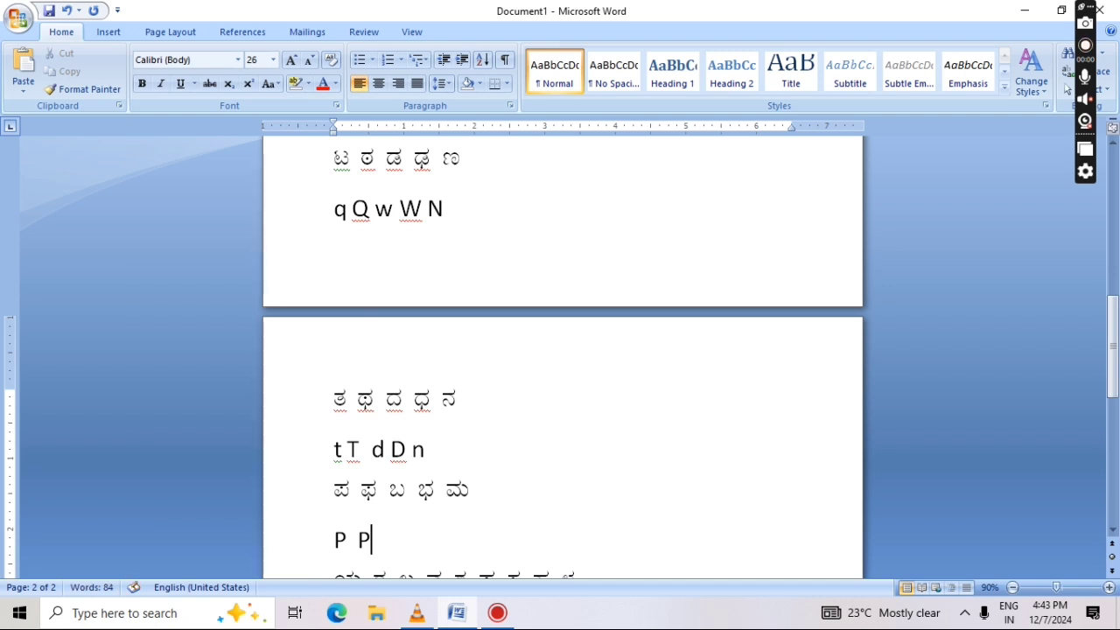
{"action": "key", "text": "Left"}
{"action": "key", "text": "Left"}
{"action": "key", "text": "BackSpace"}
{"action": "type", "text": "p"}
{"action": "scroll", "coordinate": [383, 497], "scroll_direction": "down", "scroll_amount": 1}
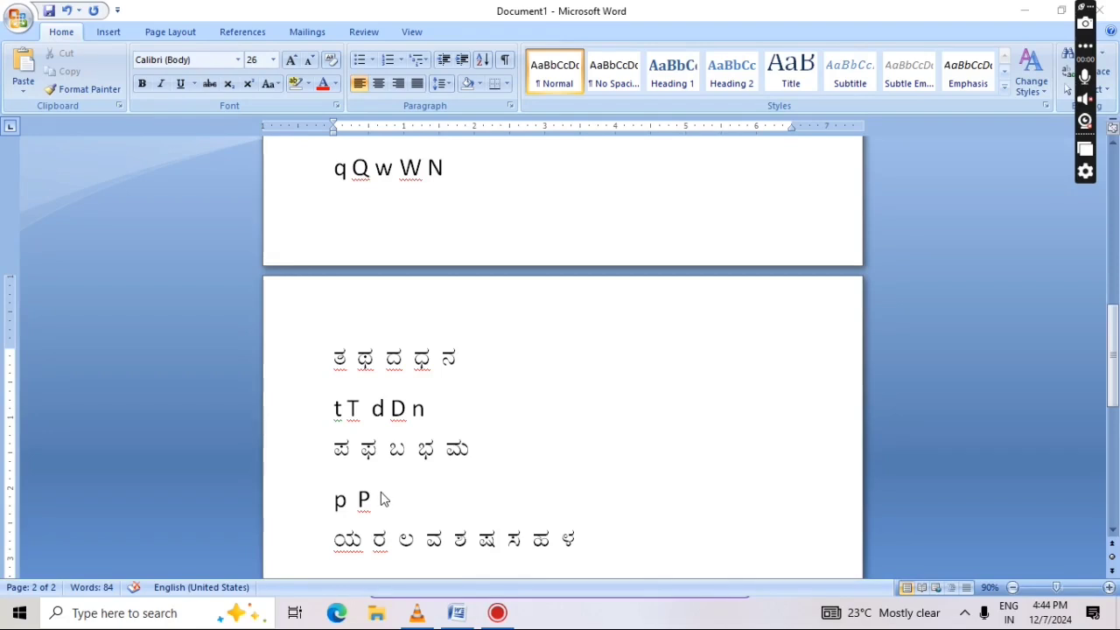
{"action": "double_click", "coordinate": [384, 499]}
{"action": "left_click", "coordinate": [382, 498]}
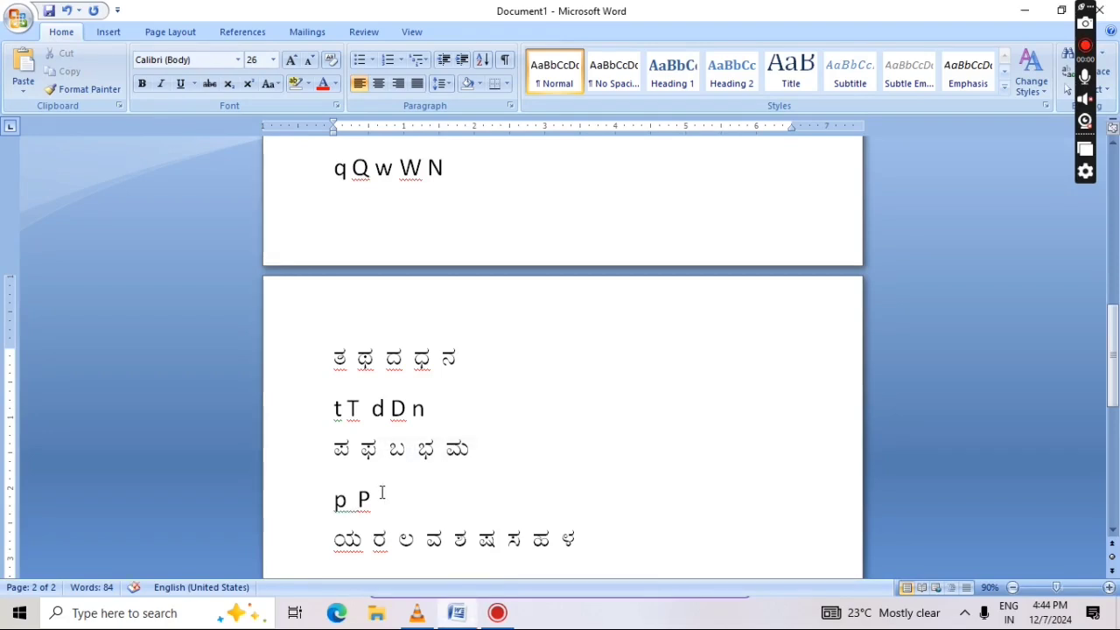
{"action": "type", "text": "b B"}
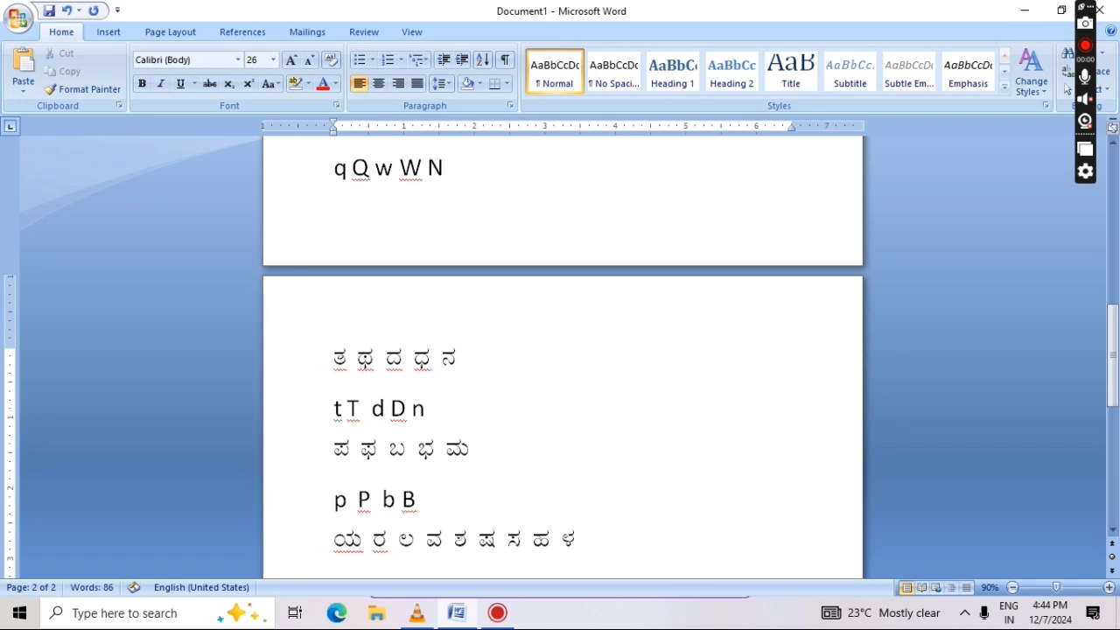
{"action": "type", "text": " m"}
- Insert an empty line beneath the ಯ row and set its font to Calibri (Body)
{"action": "left_click", "coordinate": [582, 531]}
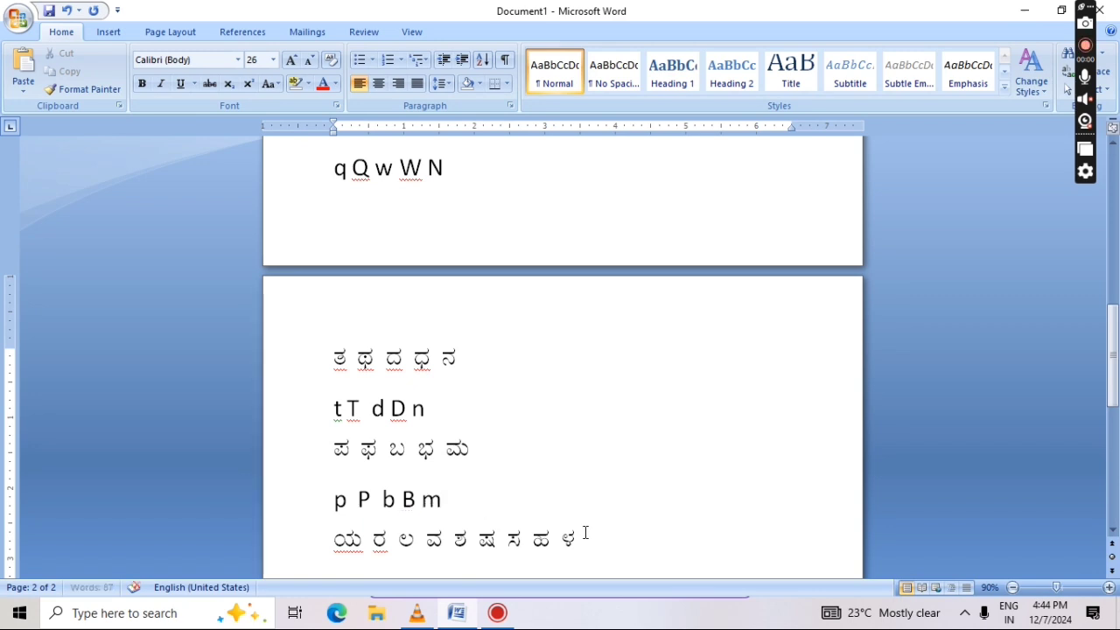
{"action": "key", "text": "Return"}
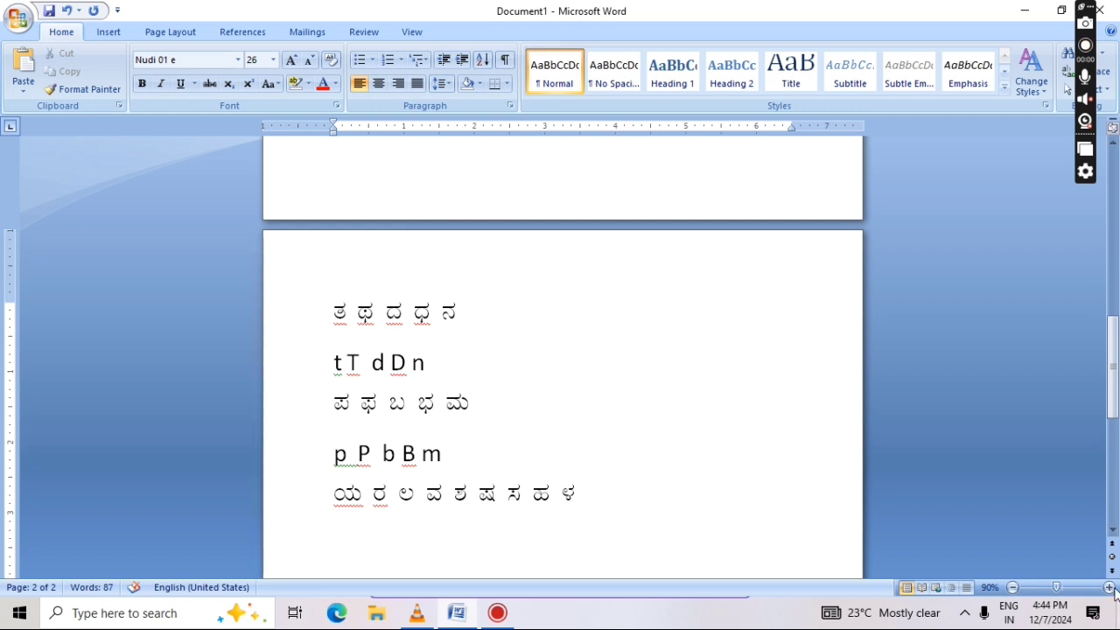
{"action": "left_click", "coordinate": [1116, 518]}
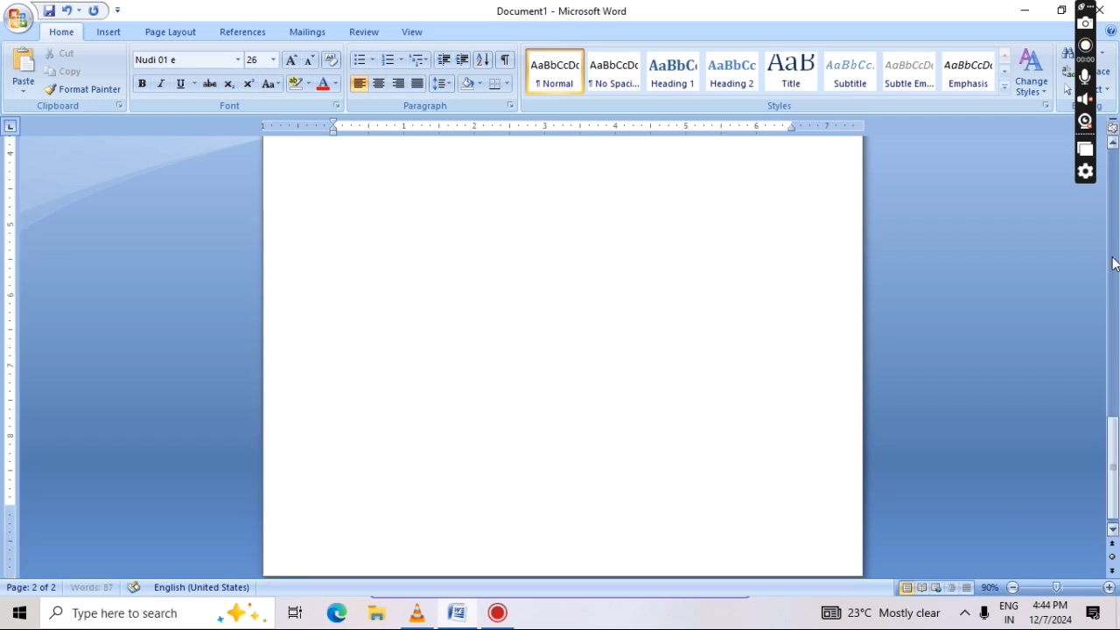
{"action": "left_click", "coordinate": [1113, 144]}
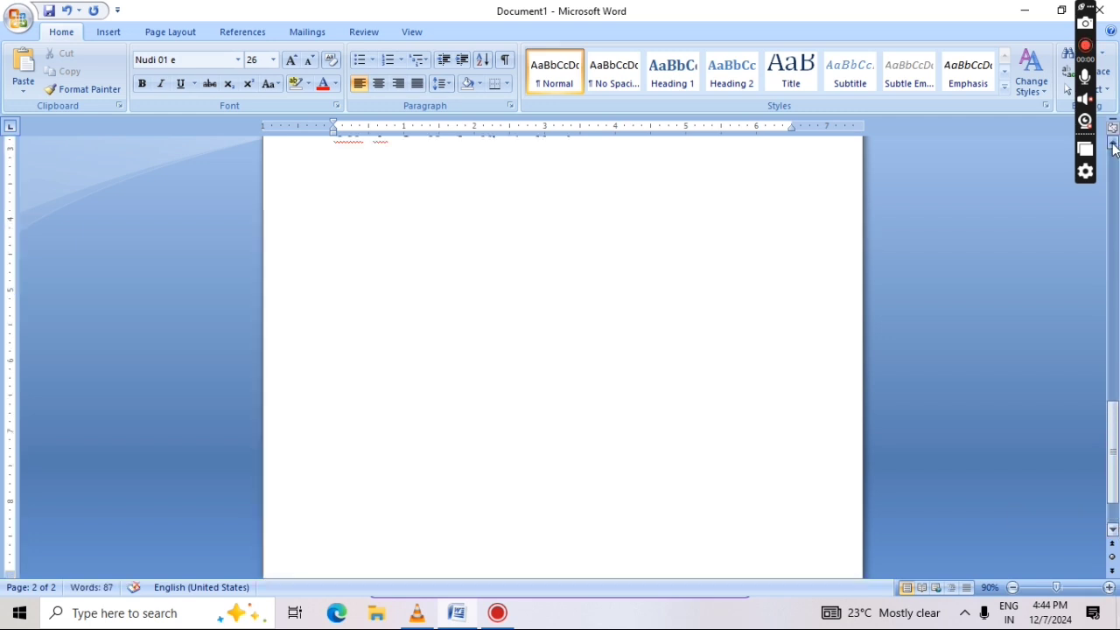
{"action": "left_click", "coordinate": [1113, 143]}
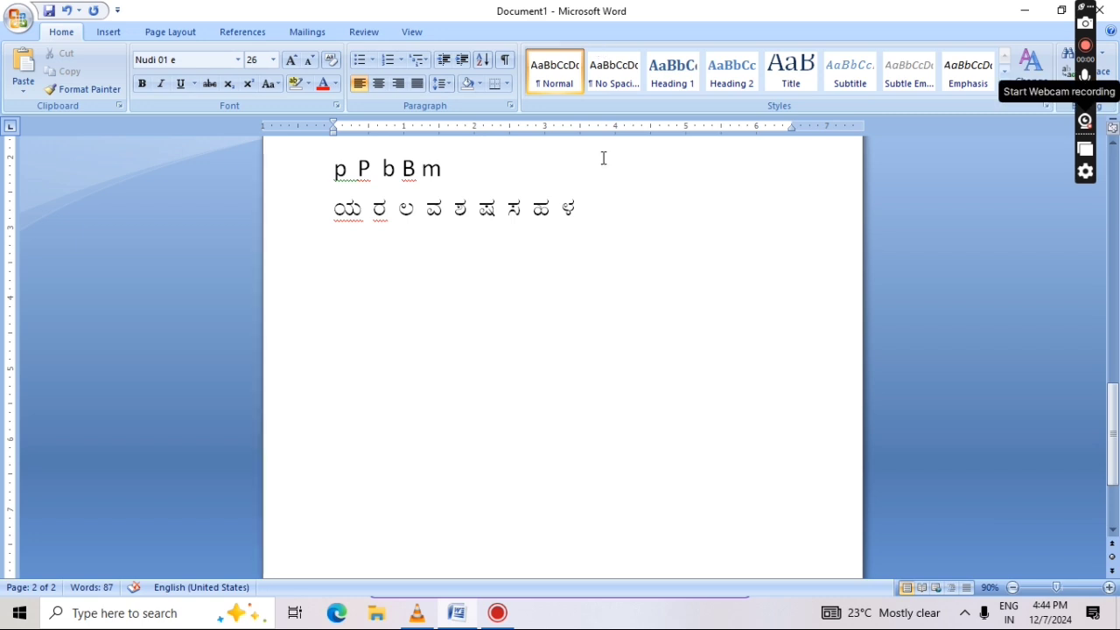
{"action": "left_click", "coordinate": [238, 59]}
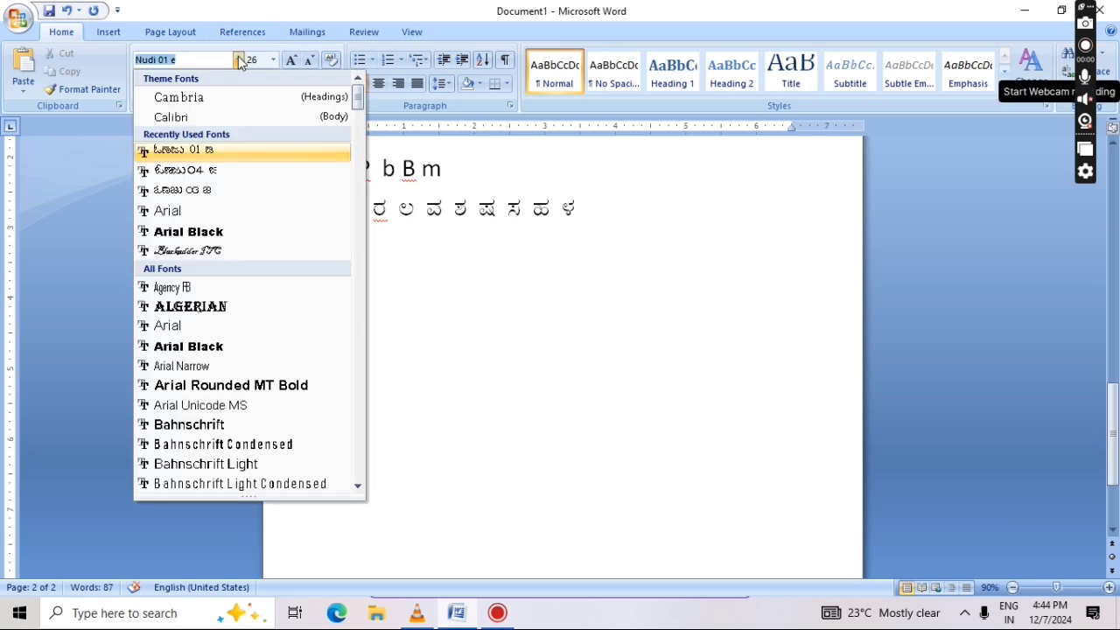
{"action": "left_click", "coordinate": [226, 116]}
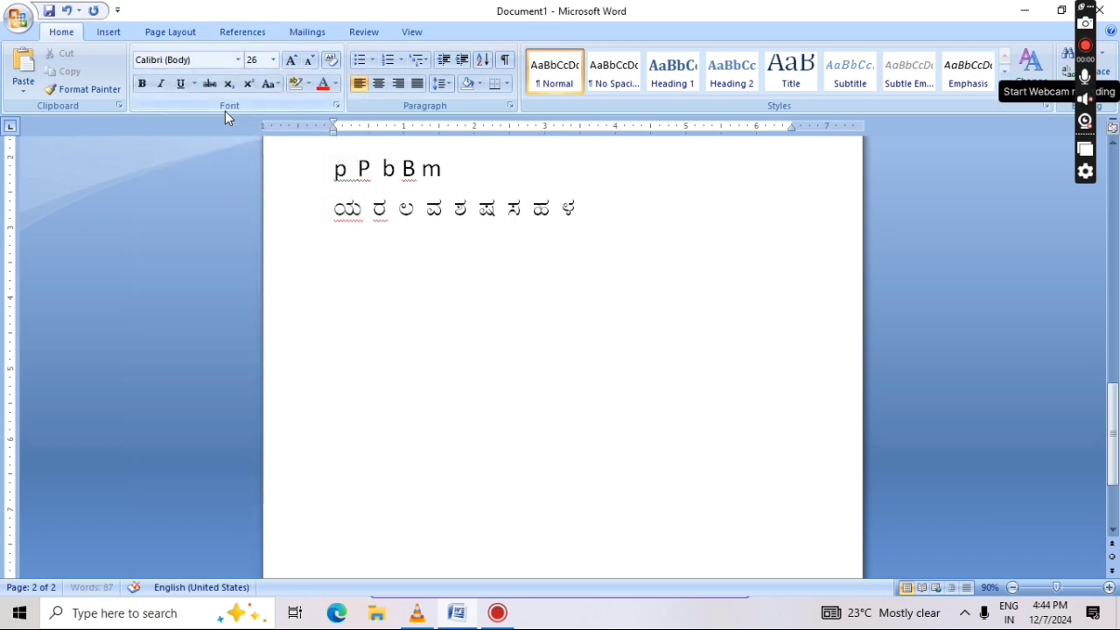
- Enter the English keys Y r l v S x s h on the line under the ಯ row
{"action": "type", "text": "y"}
{"action": "key", "text": "BackSpace"}
{"action": "type", "text": "Y "}
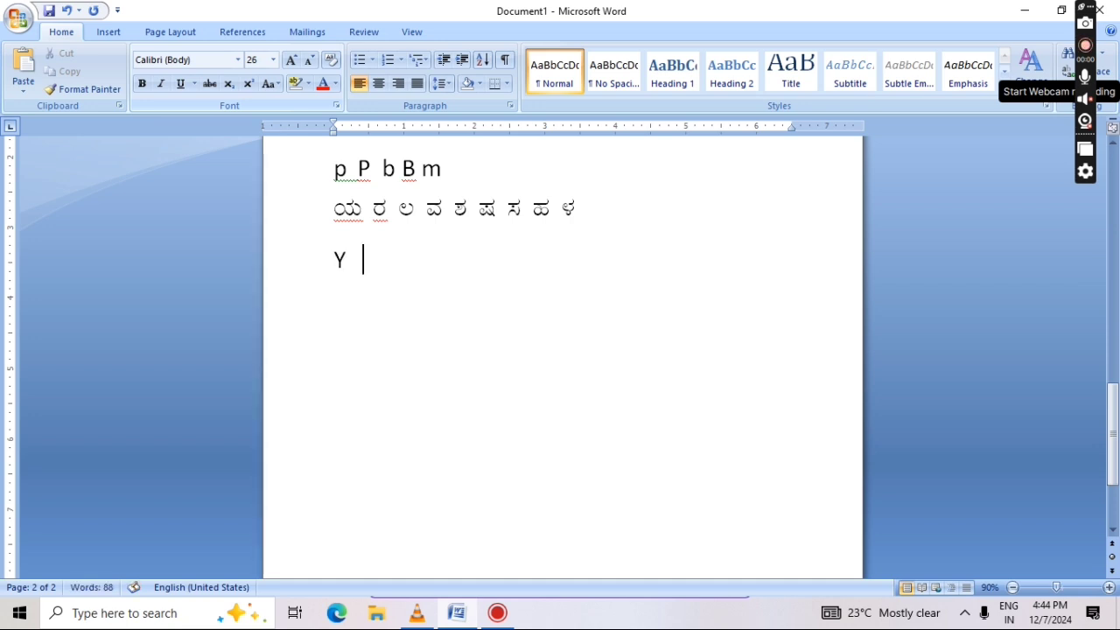
{"action": "type", "text": "r l"}
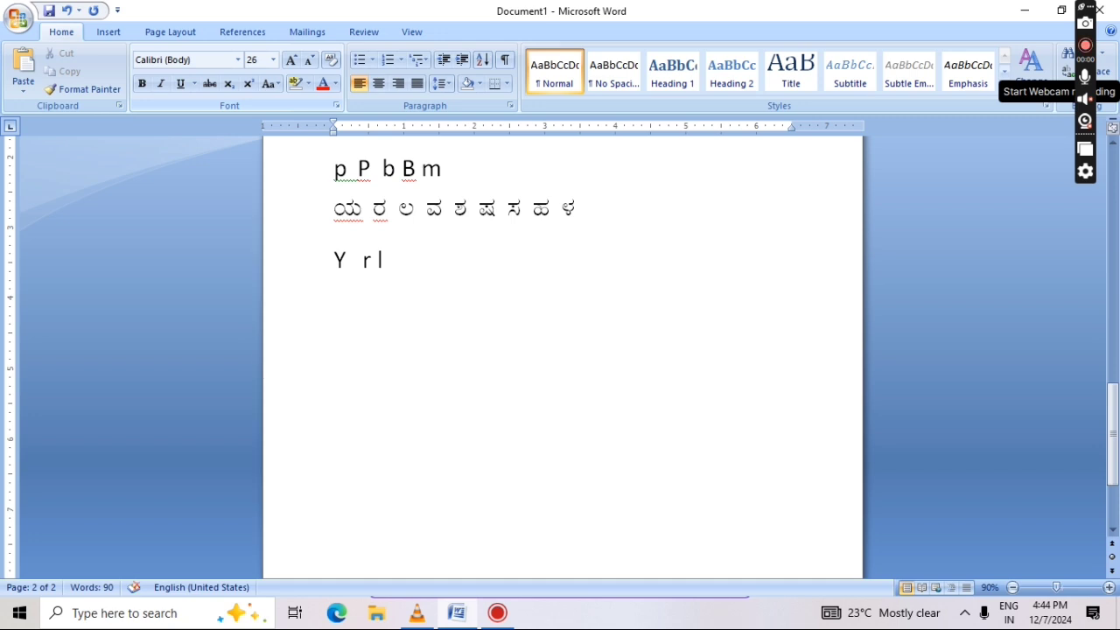
{"action": "type", "text": " v S"}
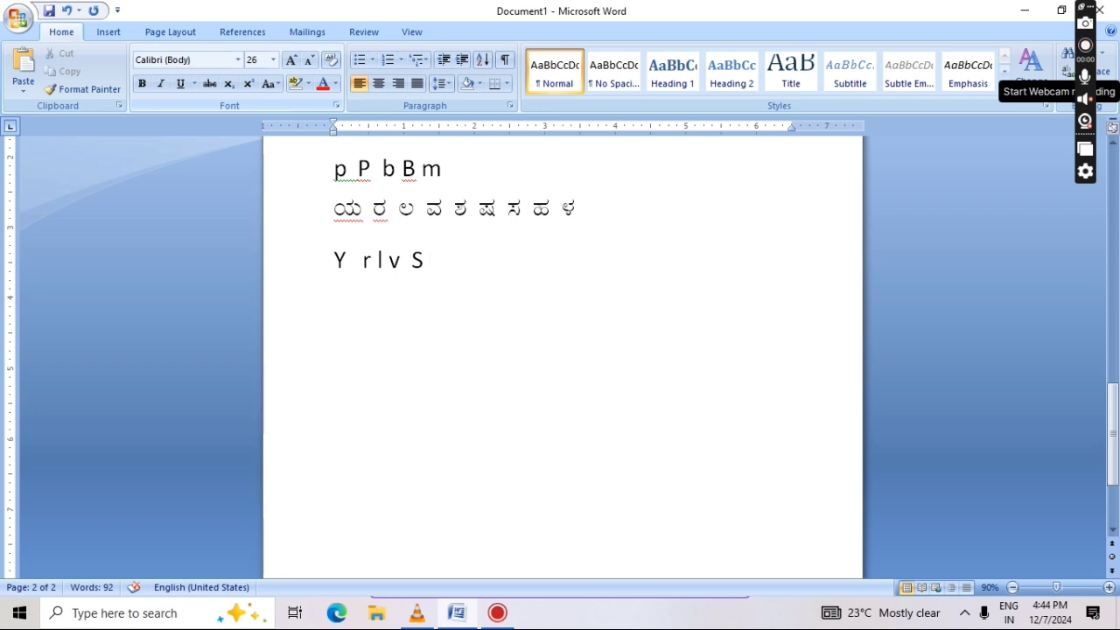
{"action": "type", "text": " x s"}
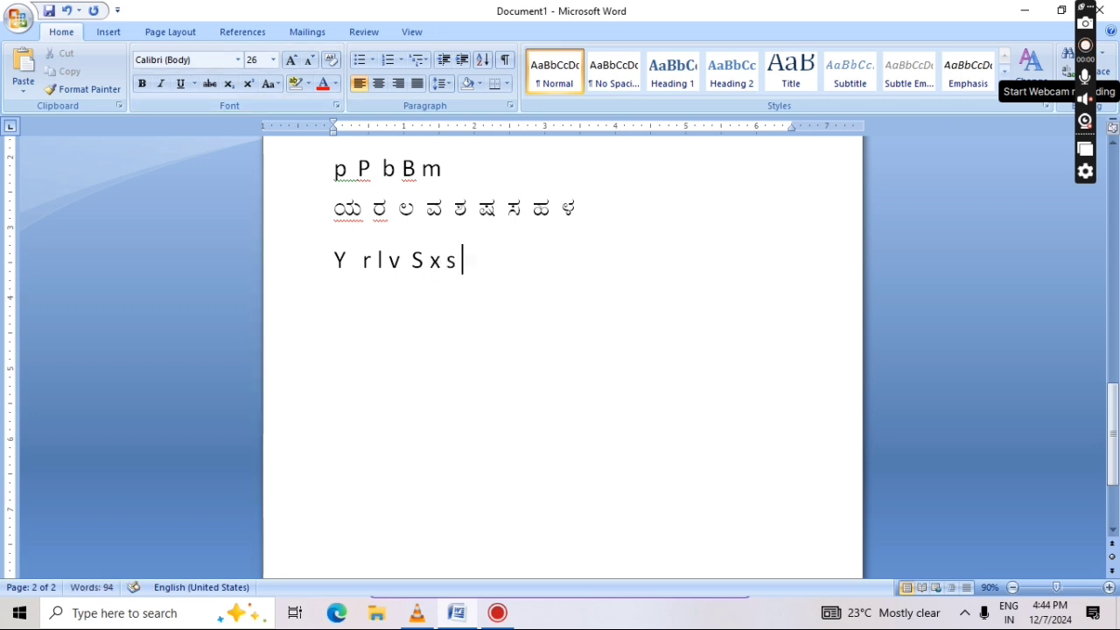
{"action": "type", "text": " h"}
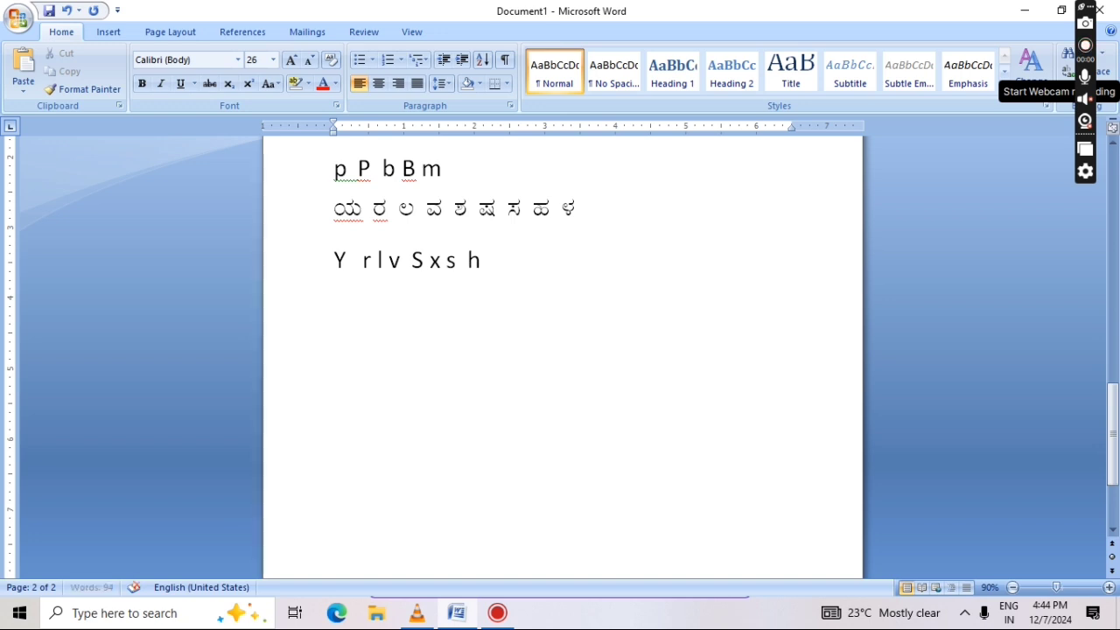